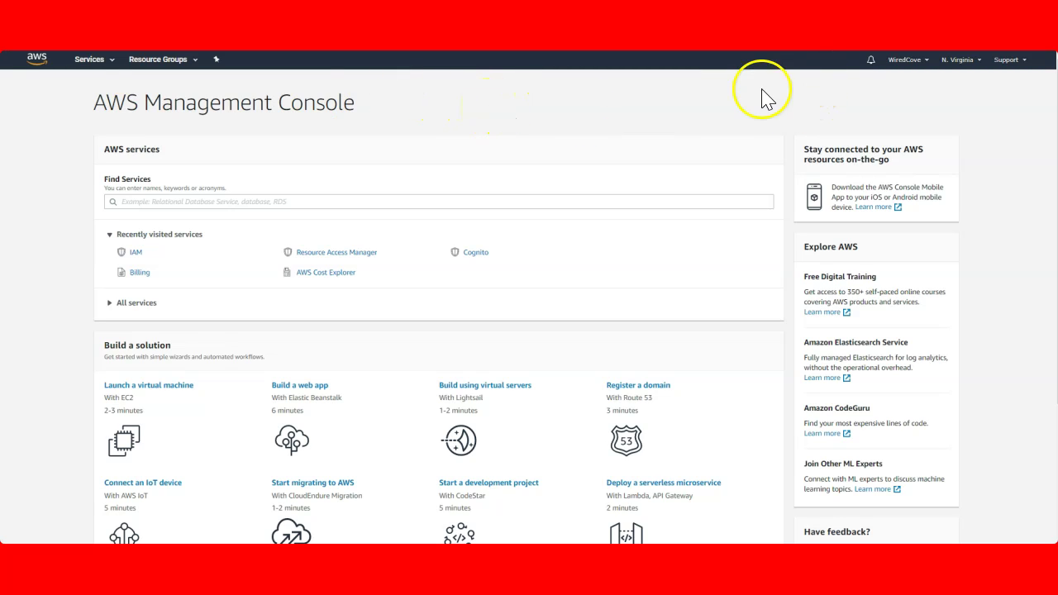
# Check the account options menu and highlight the AWS Management Console title
pyautogui.click(926, 64)
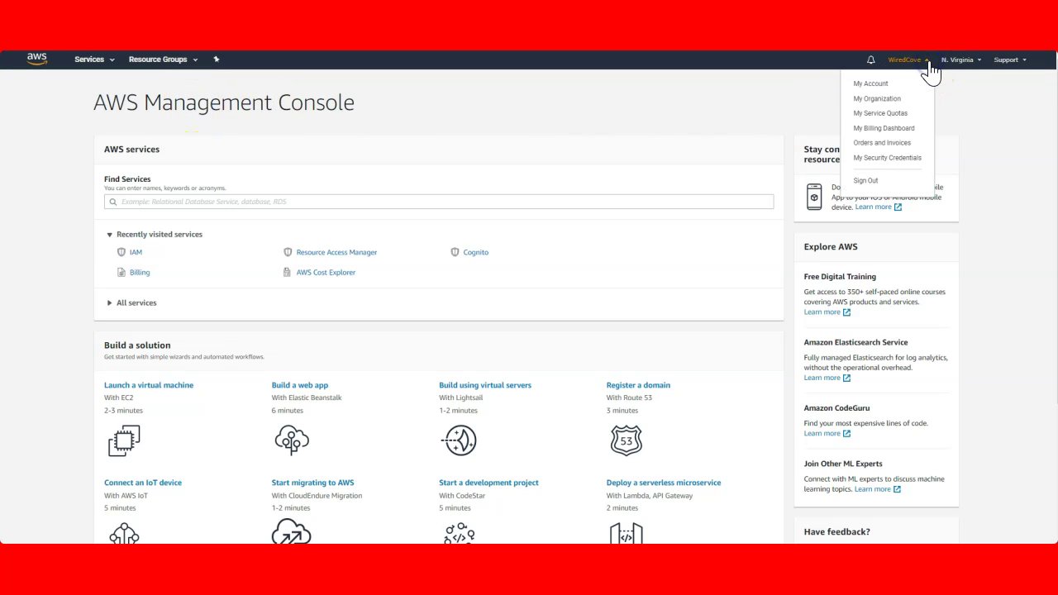
pyautogui.click(434, 109)
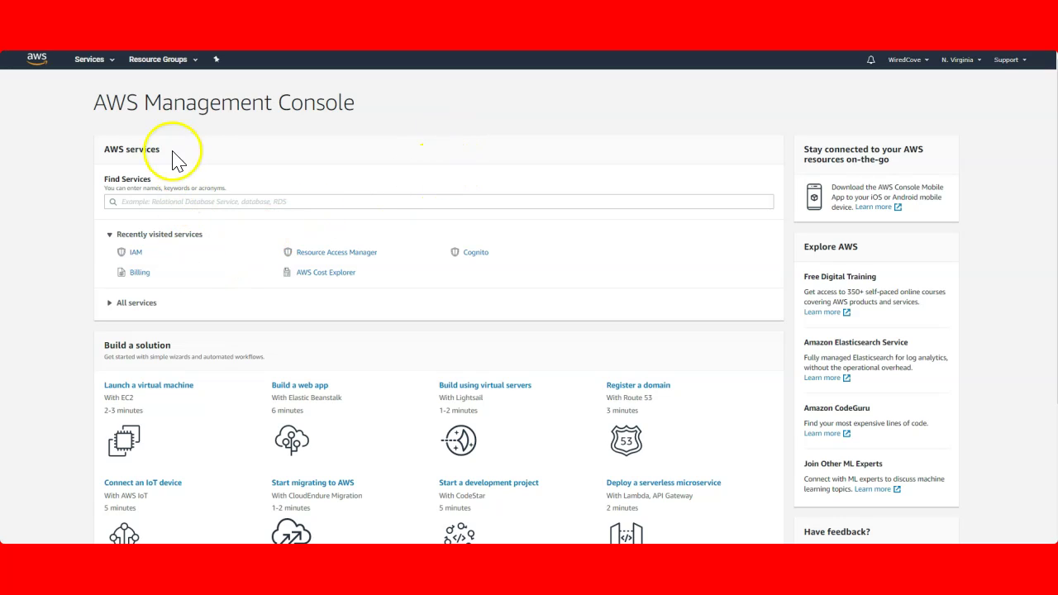
pyautogui.moveTo(99, 103); pyautogui.dragTo(348, 103)
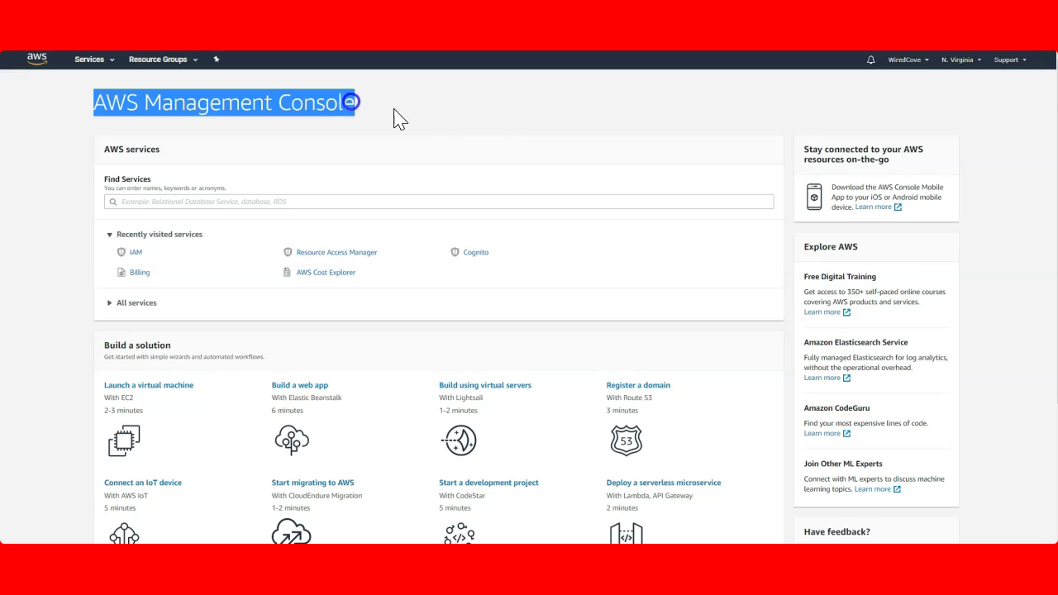
pyautogui.click(504, 126)
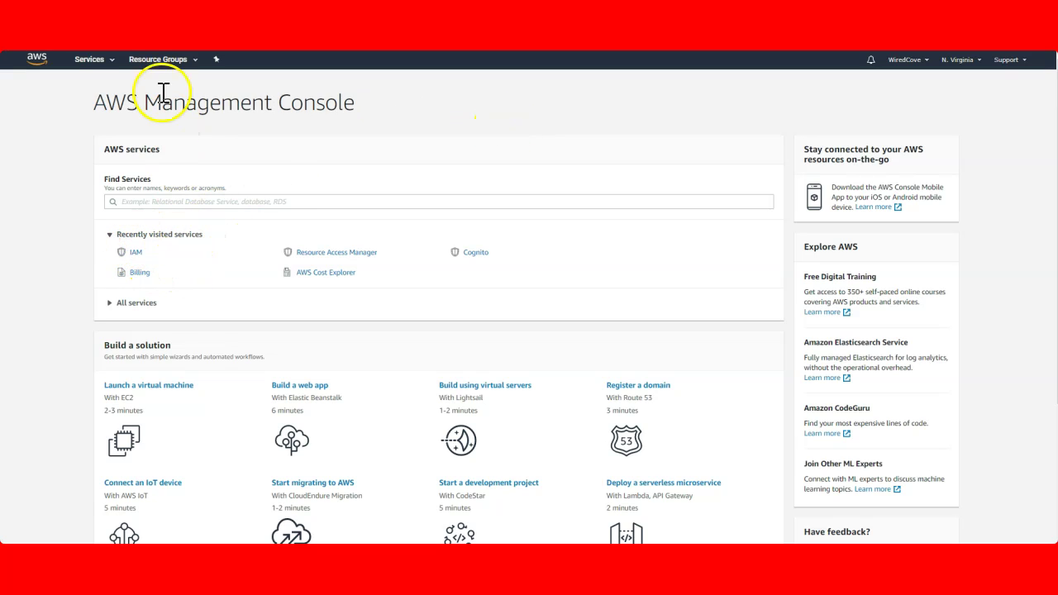
# Go to IAM from the Services list and note Security Status at 0 out of 5 complete
pyautogui.click(107, 61)
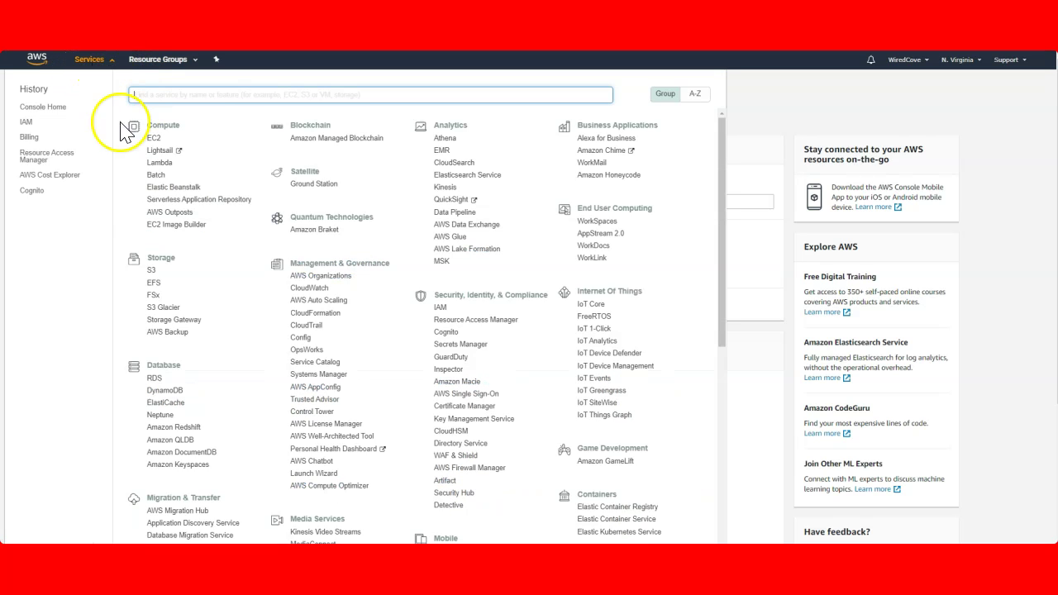
pyautogui.click(443, 309)
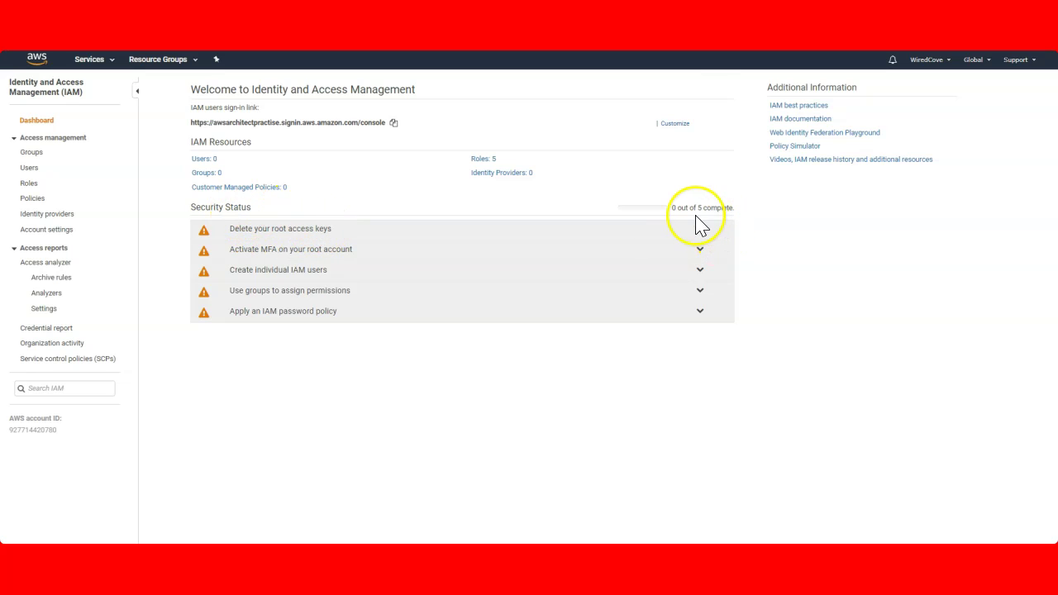
pyautogui.moveTo(673, 208); pyautogui.dragTo(753, 212)
pyautogui.click(579, 359)
pyautogui.moveTo(193, 206); pyautogui.dragTo(269, 206)
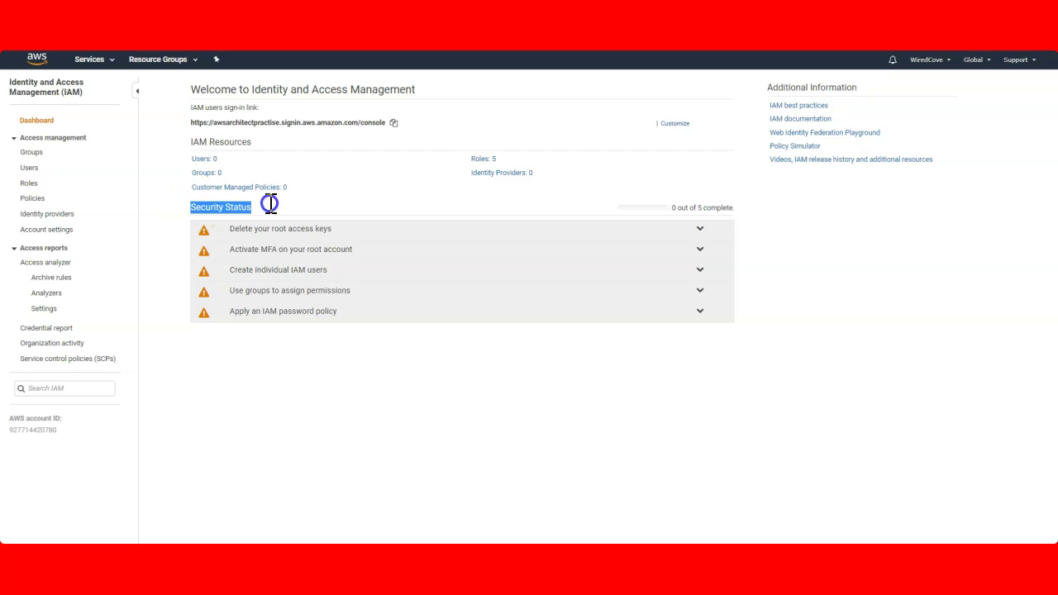
pyautogui.click(364, 196)
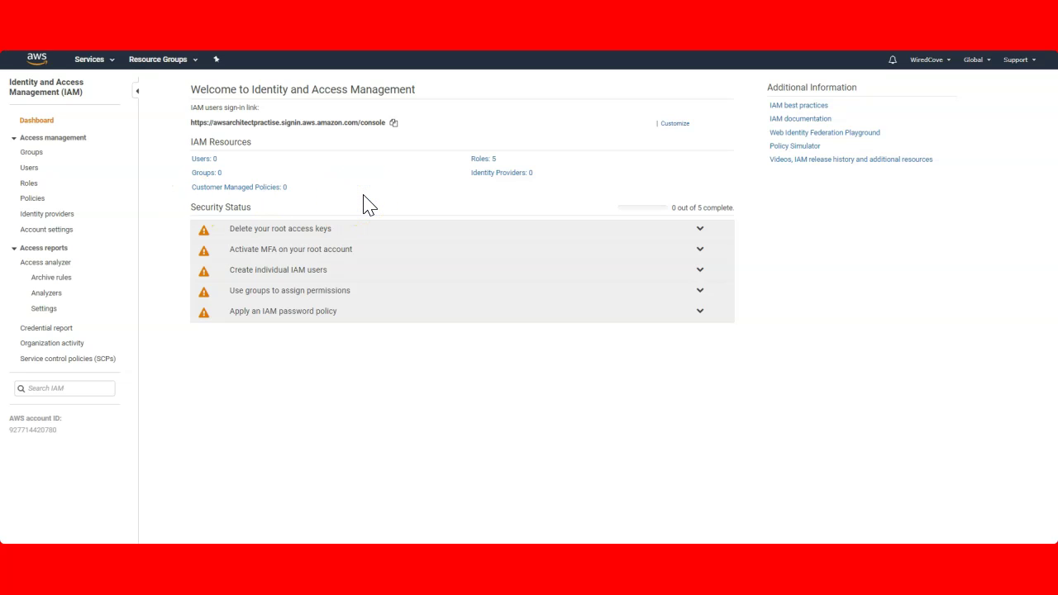
# Open the root account's access keys and read the warning about root access keys
pyautogui.click(357, 231)
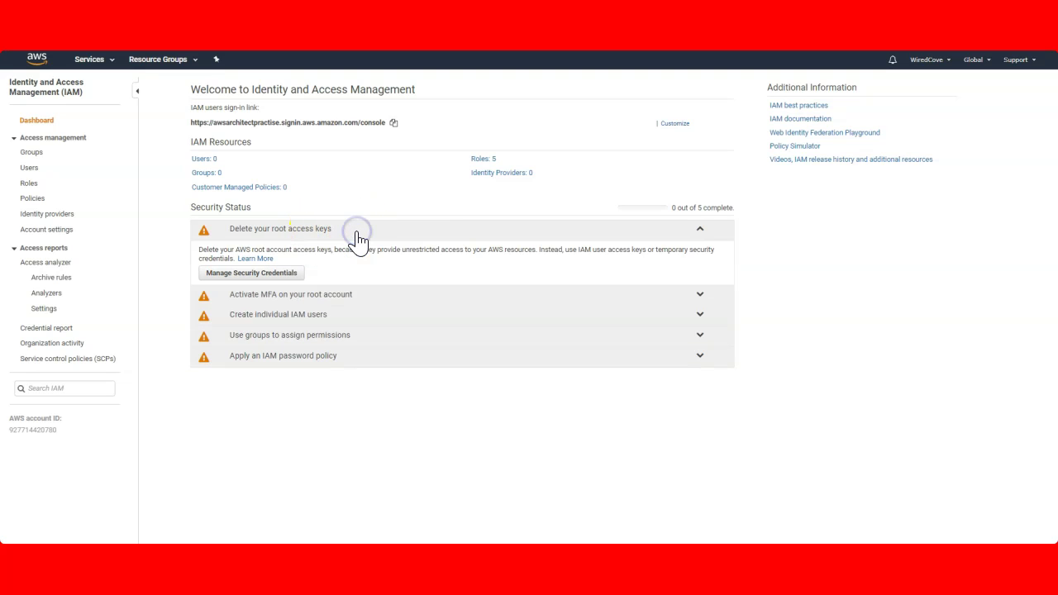
pyautogui.click(251, 273)
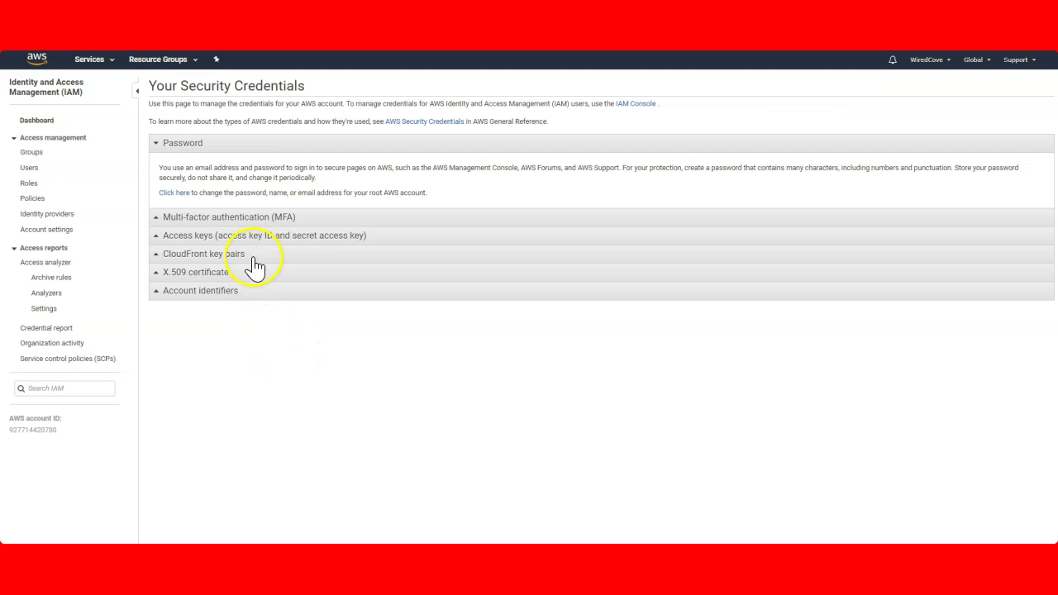
pyautogui.click(189, 238)
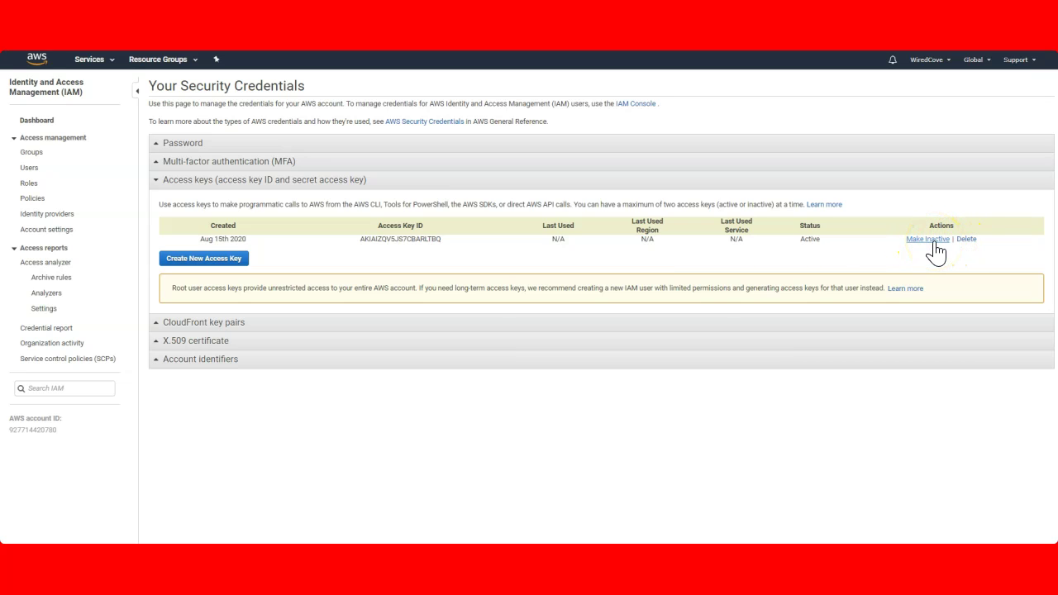
pyautogui.click(171, 288)
pyautogui.moveTo(199, 287); pyautogui.dragTo(265, 287)
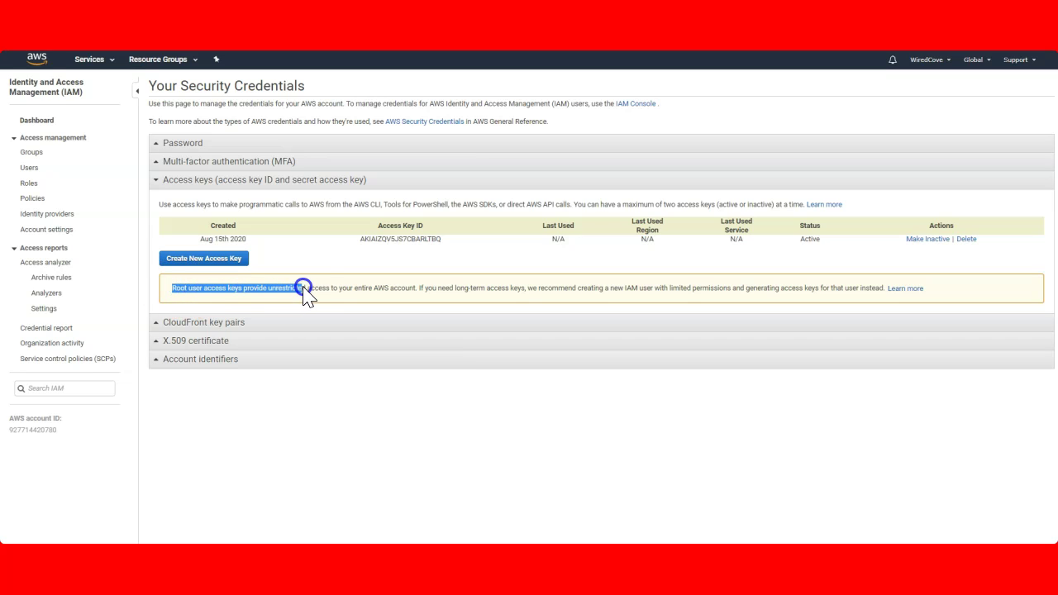
pyautogui.moveTo(339, 290); pyautogui.dragTo(340, 290)
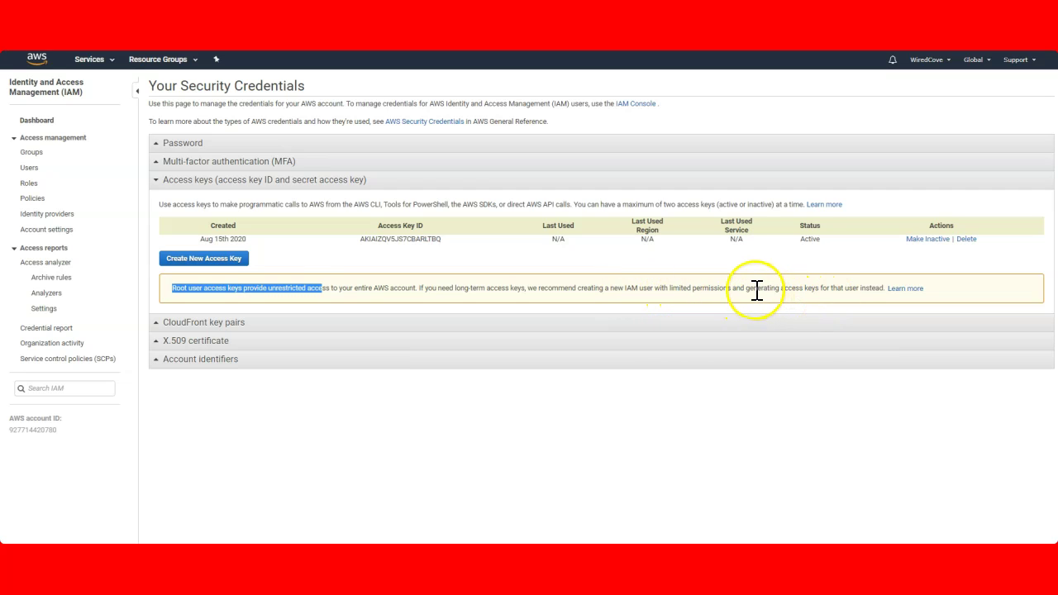
pyautogui.moveTo(753, 288); pyautogui.dragTo(870, 289)
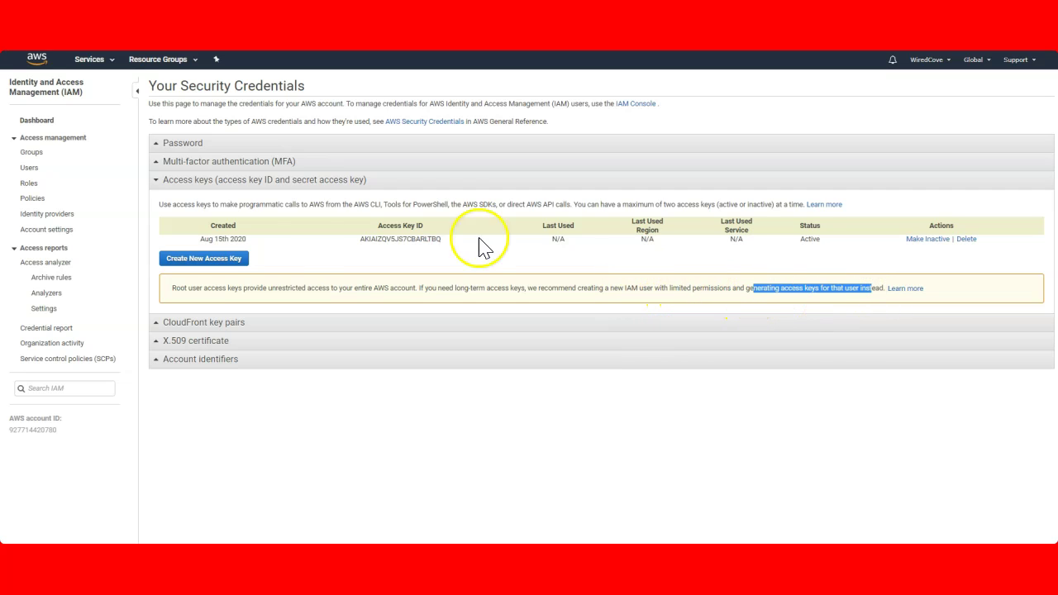
# Delete the root access key and return to the IAM dashboard
pyautogui.click(967, 241)
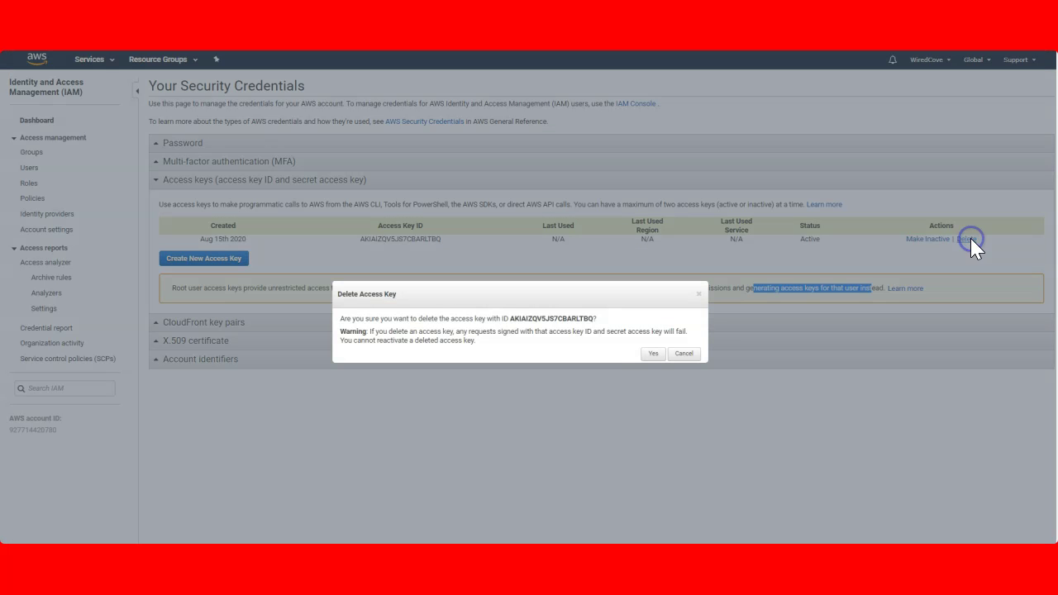
pyautogui.click(654, 354)
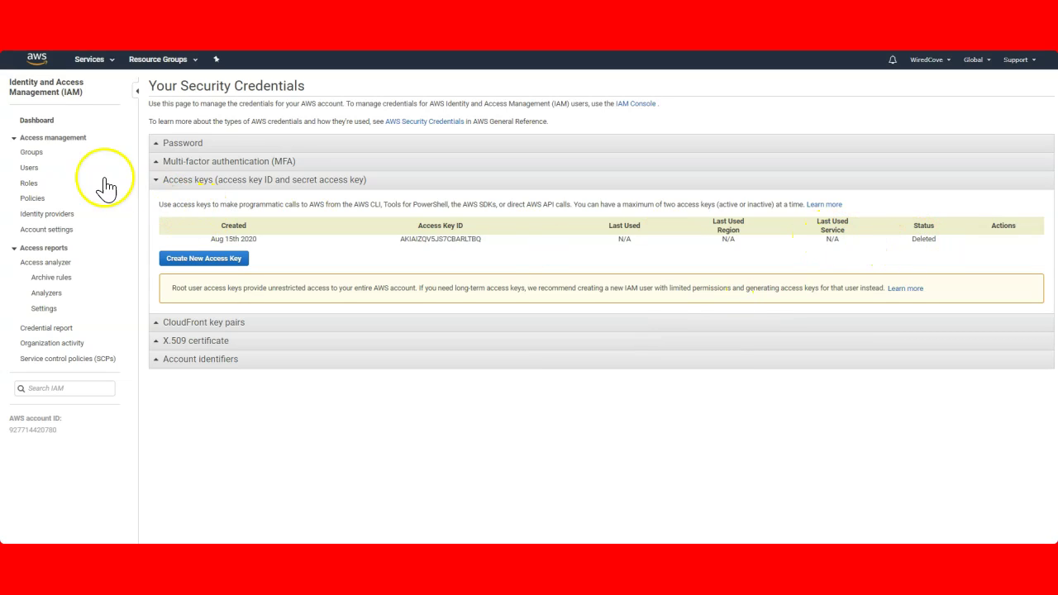
pyautogui.click(38, 123)
pyautogui.click(204, 239)
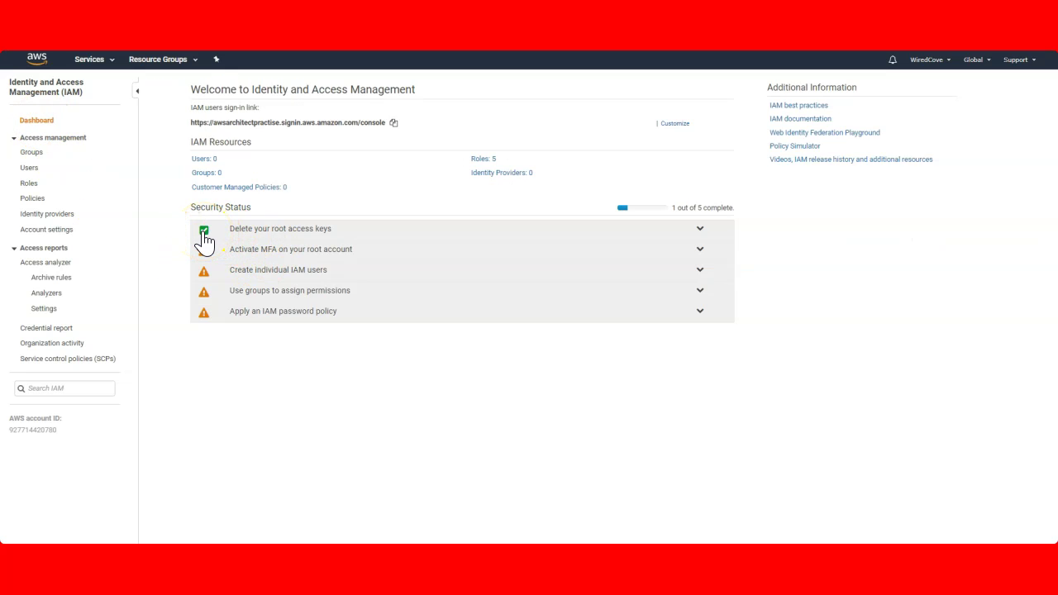
pyautogui.click(645, 250)
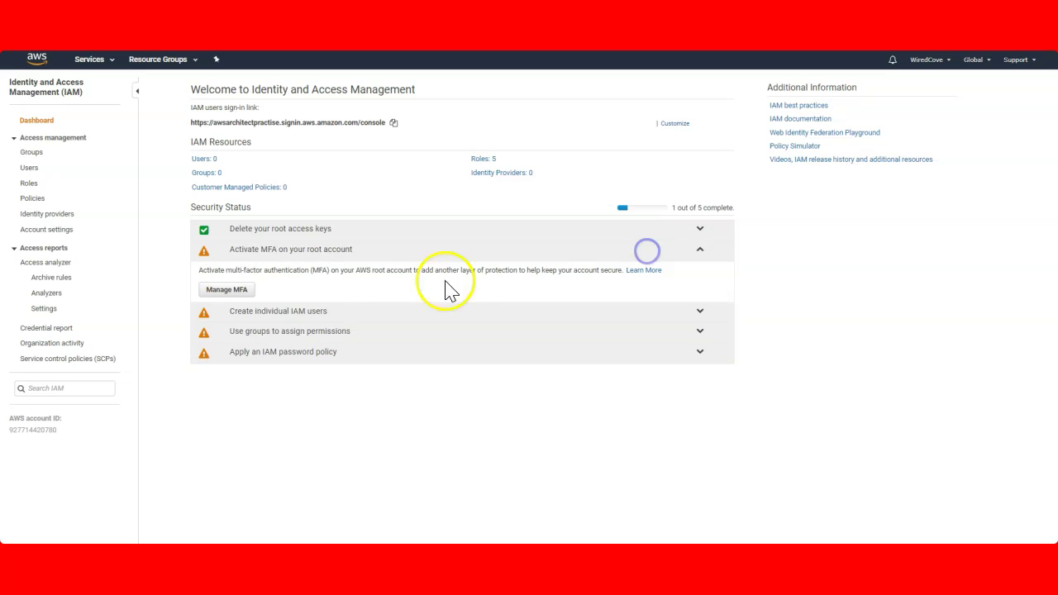
pyautogui.click(231, 290)
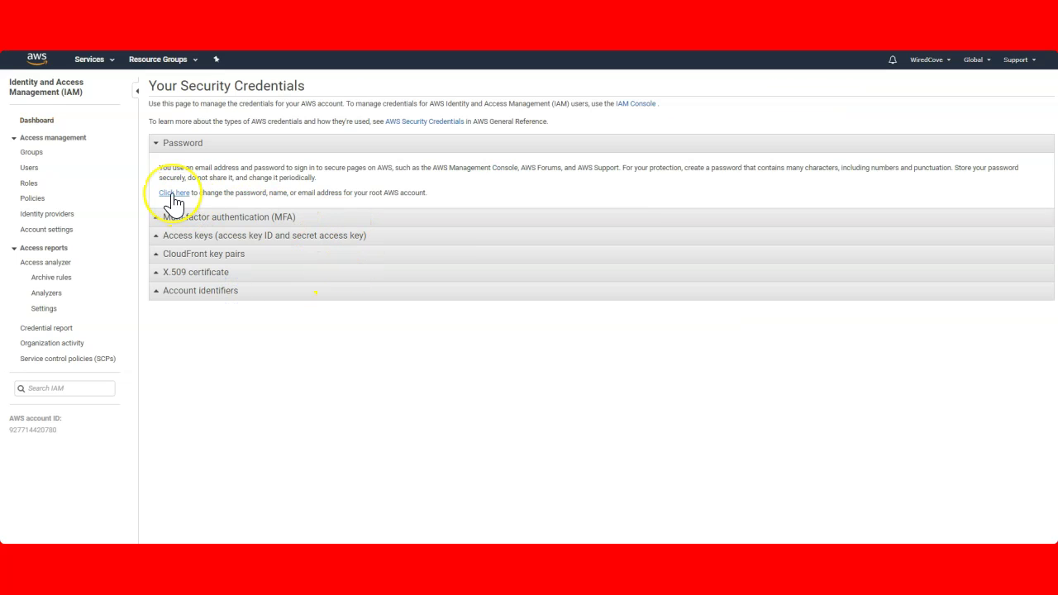
pyautogui.click(236, 218)
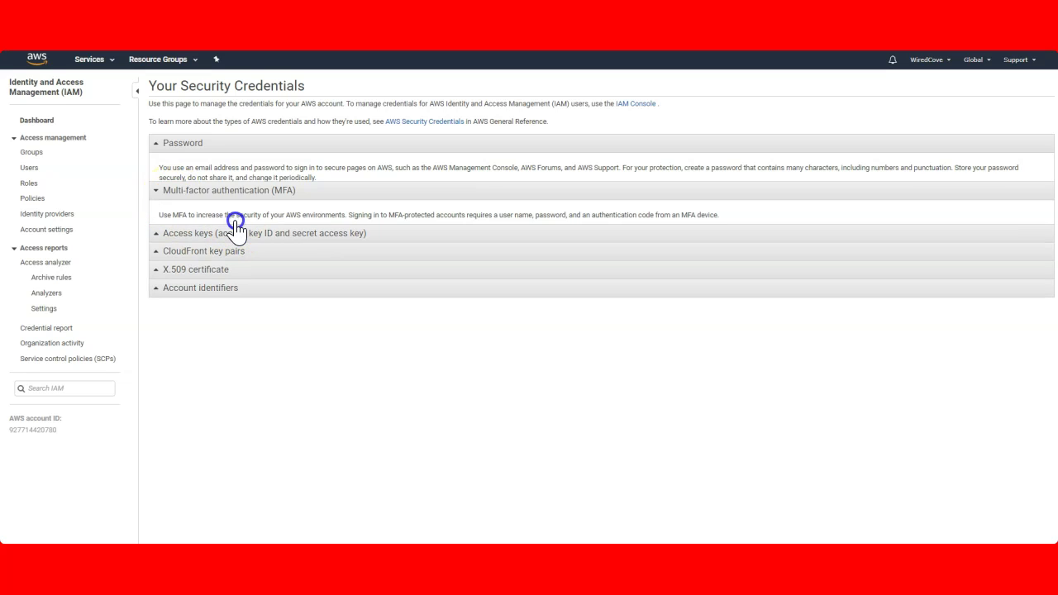
pyautogui.click(190, 217)
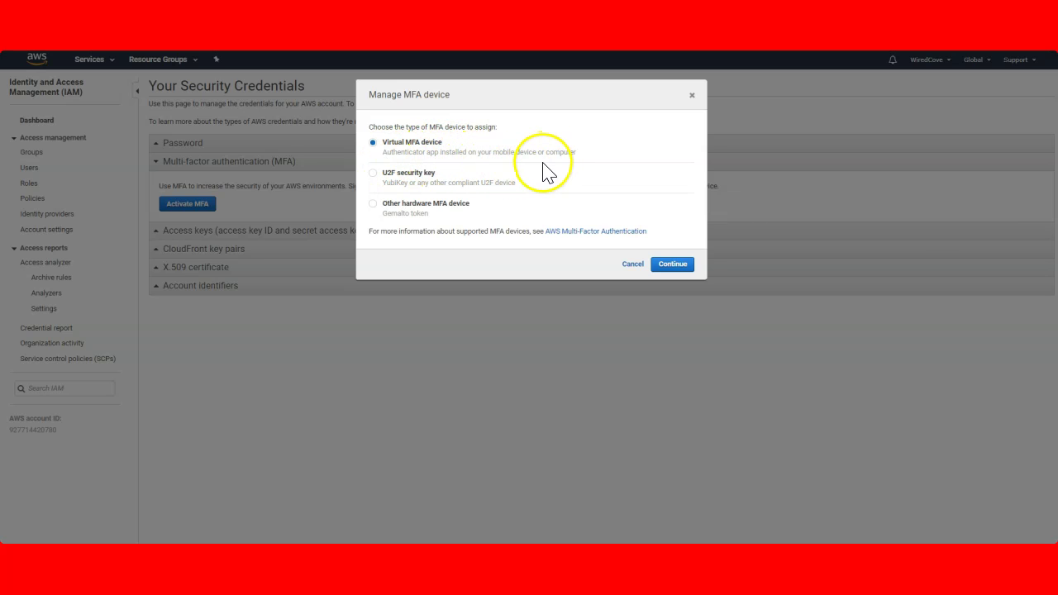
pyautogui.click(673, 264)
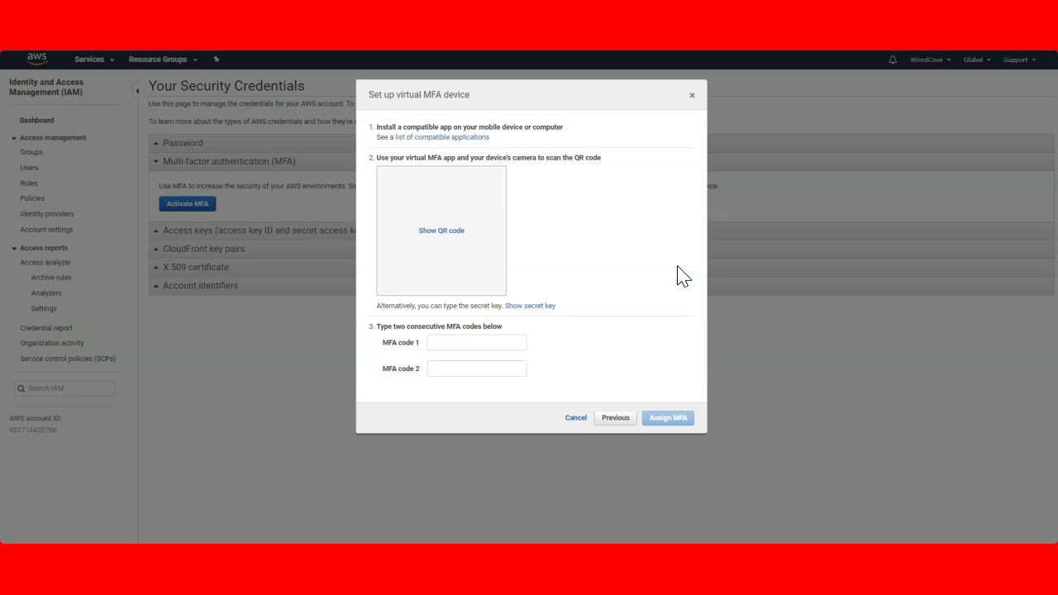
pyautogui.click(443, 232)
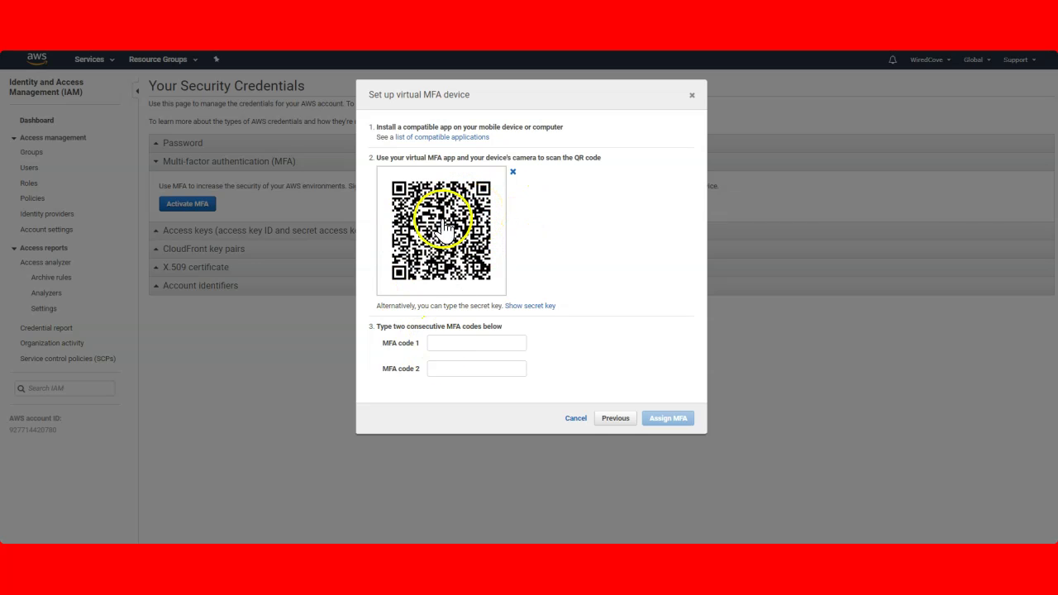
pyautogui.click(444, 346)
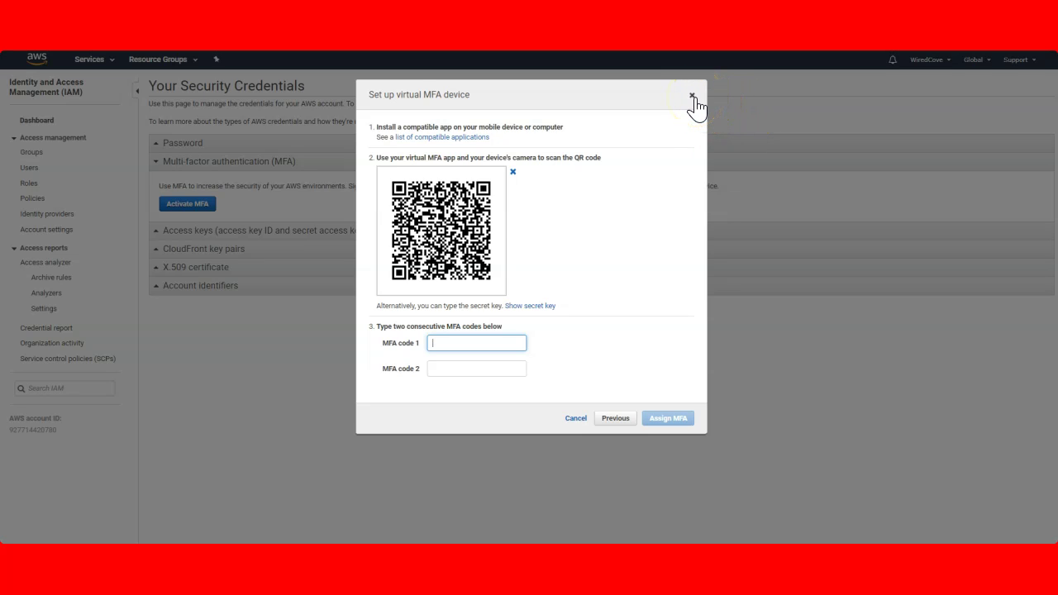
pyautogui.click(693, 97)
# Start adding a new IAM user named Administrator from the Users list
pyautogui.click(35, 120)
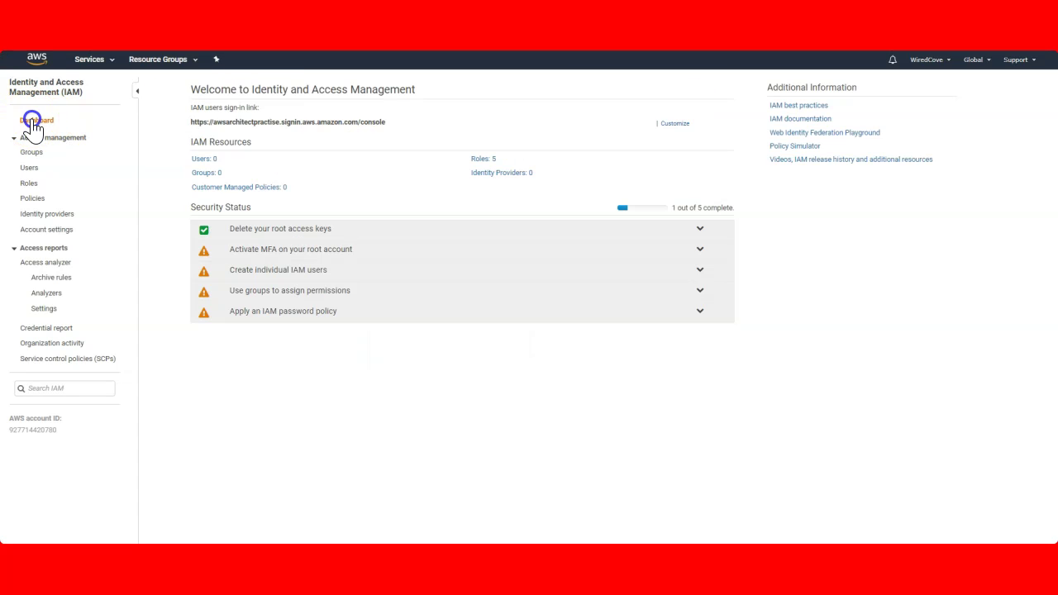
pyautogui.click(281, 271)
pyautogui.click(240, 321)
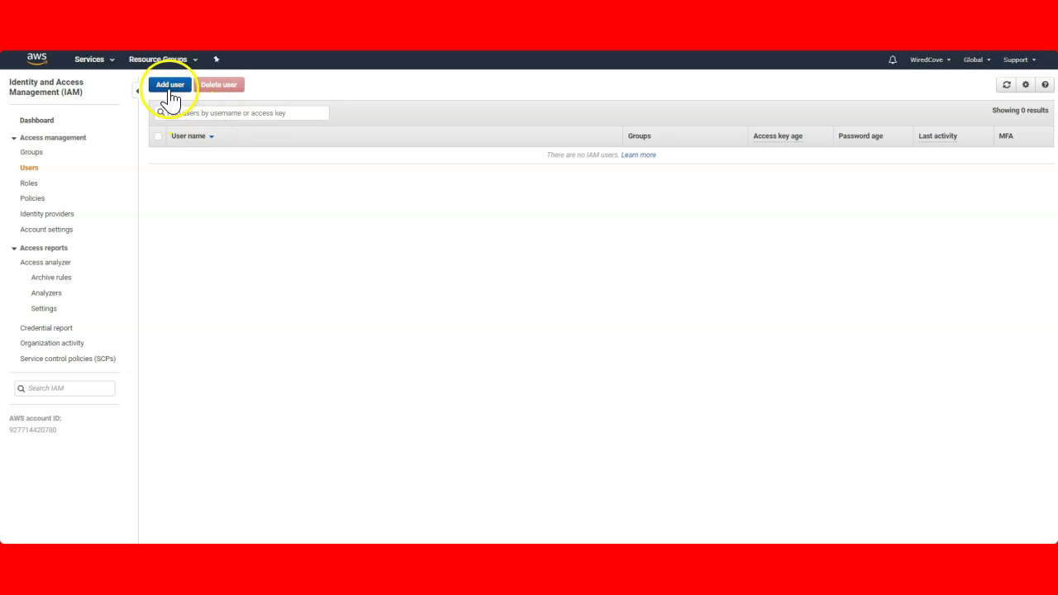
pyautogui.click(166, 85)
pyautogui.click(436, 160)
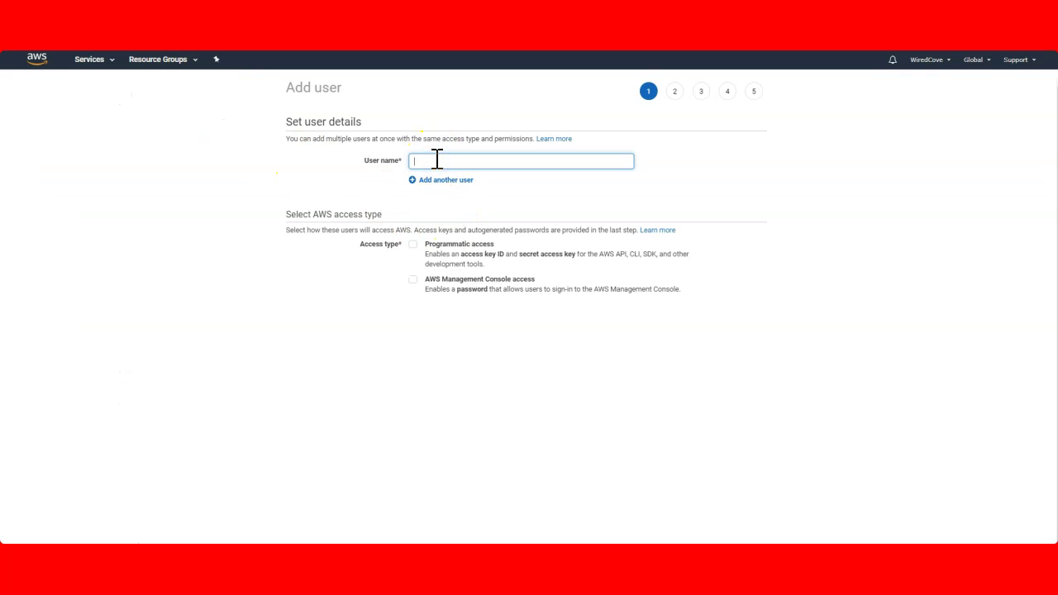
pyautogui.write('Administrator')
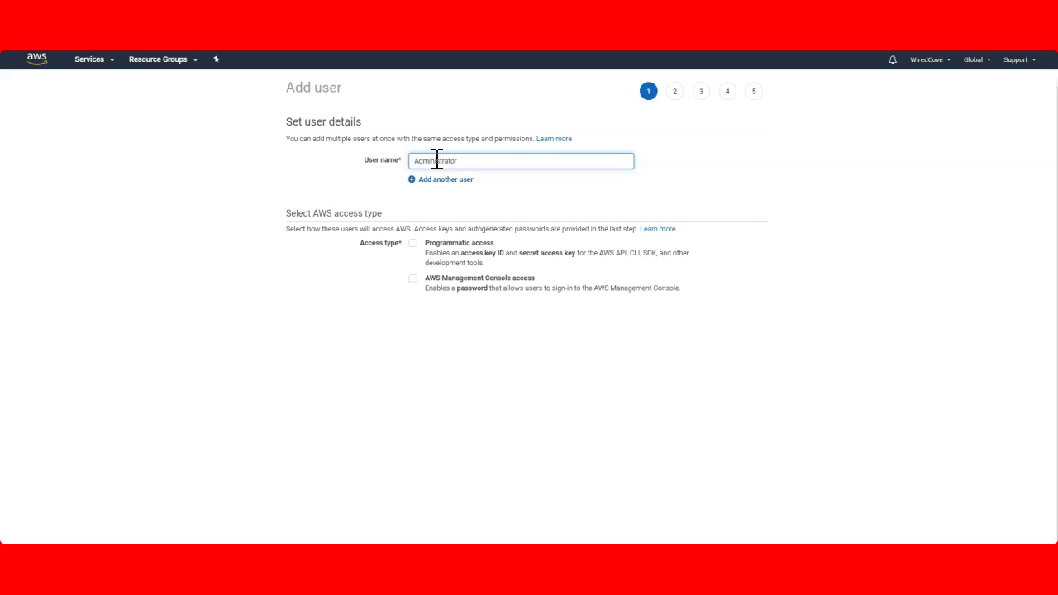
# Give the user console access with a custom password and no forced reset at next sign-in
pyautogui.click(413, 279)
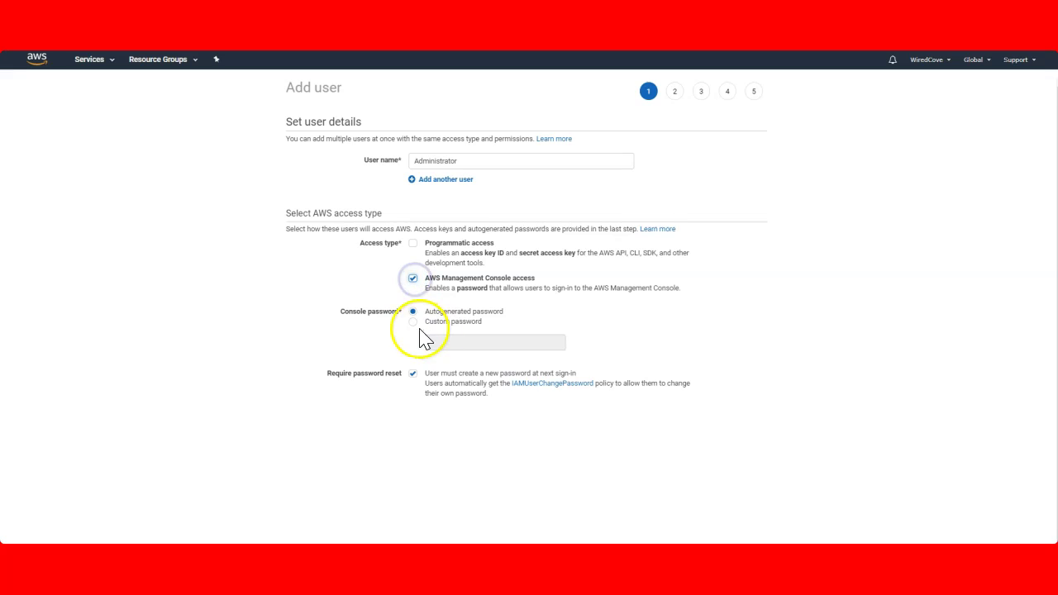
pyautogui.click(412, 321)
pyautogui.click(460, 344)
pyautogui.write('P')
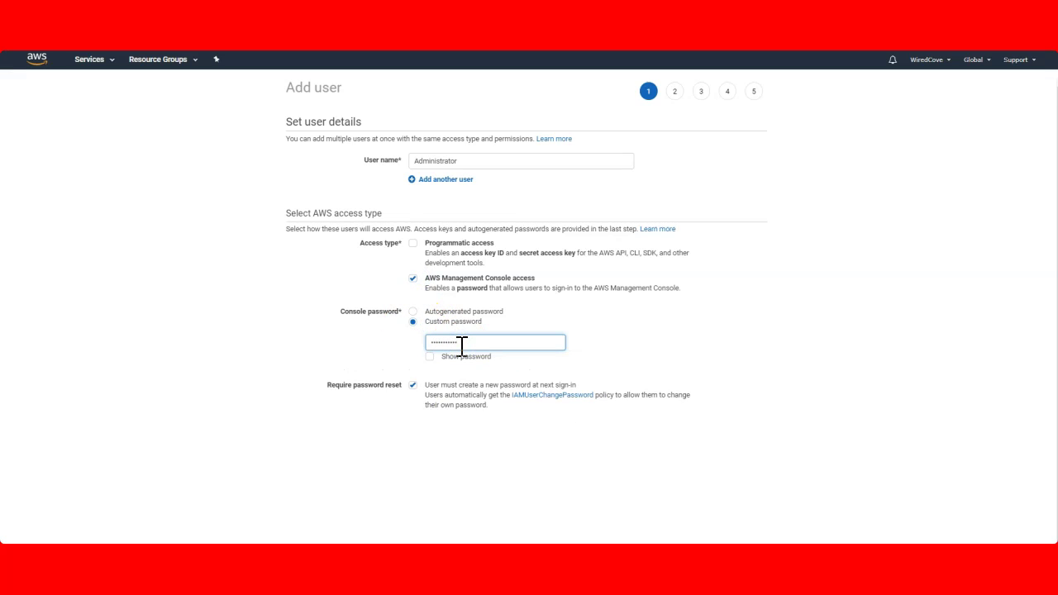
pyautogui.click(413, 385)
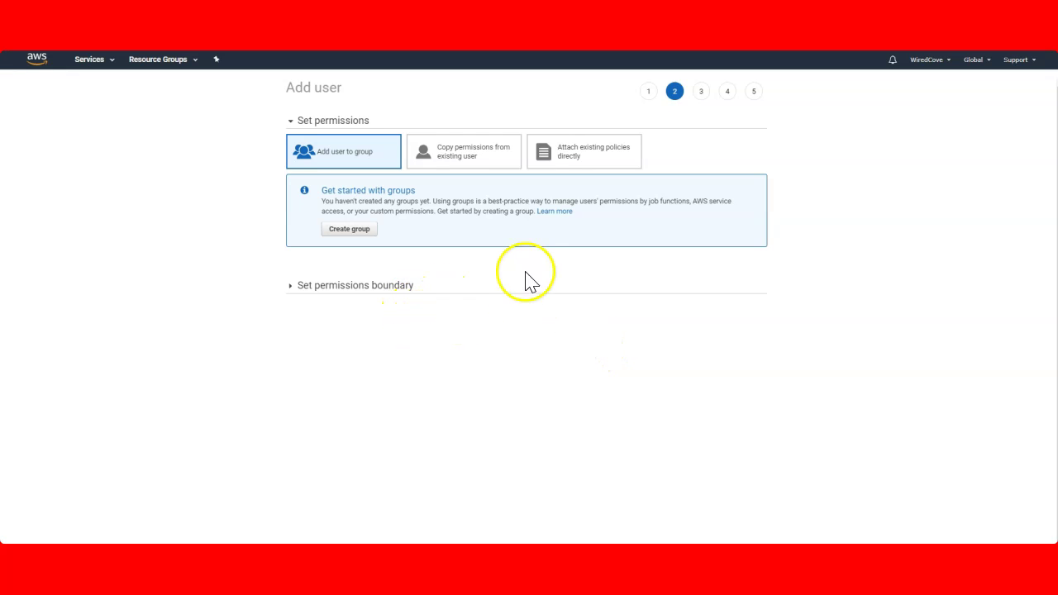
# Attach the existing IAMFullAccess policy directly, found by searching 'iamf'
pyautogui.click(592, 157)
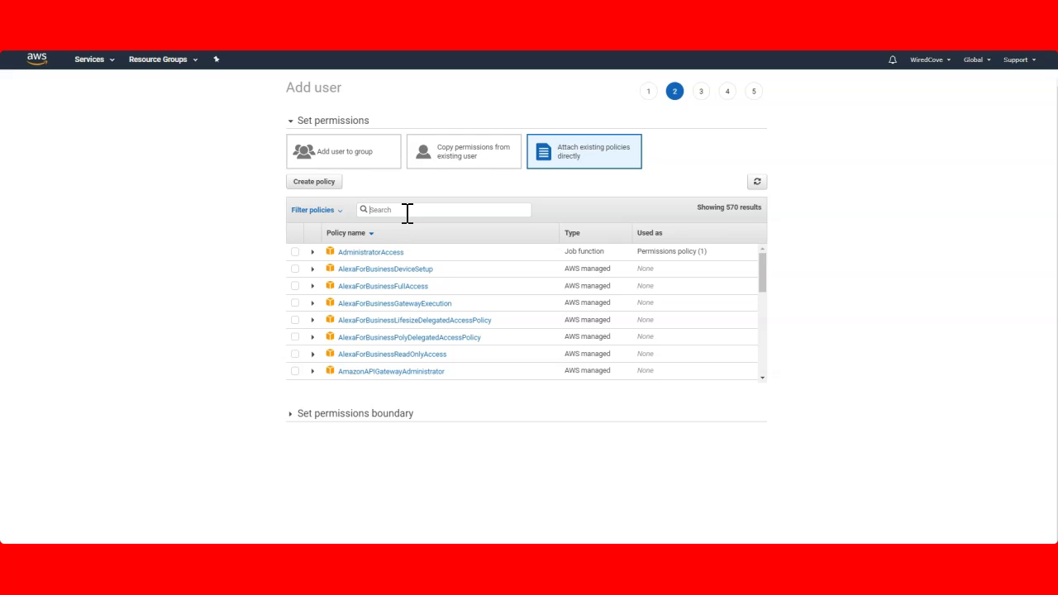
pyautogui.click(408, 213)
pyautogui.write('iamf')
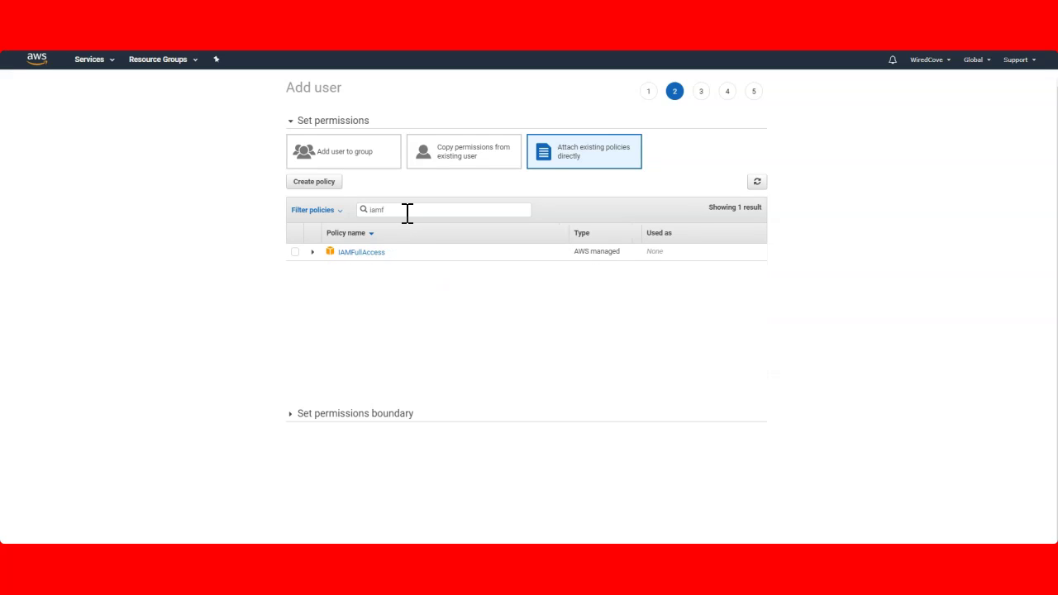
pyautogui.click(295, 253)
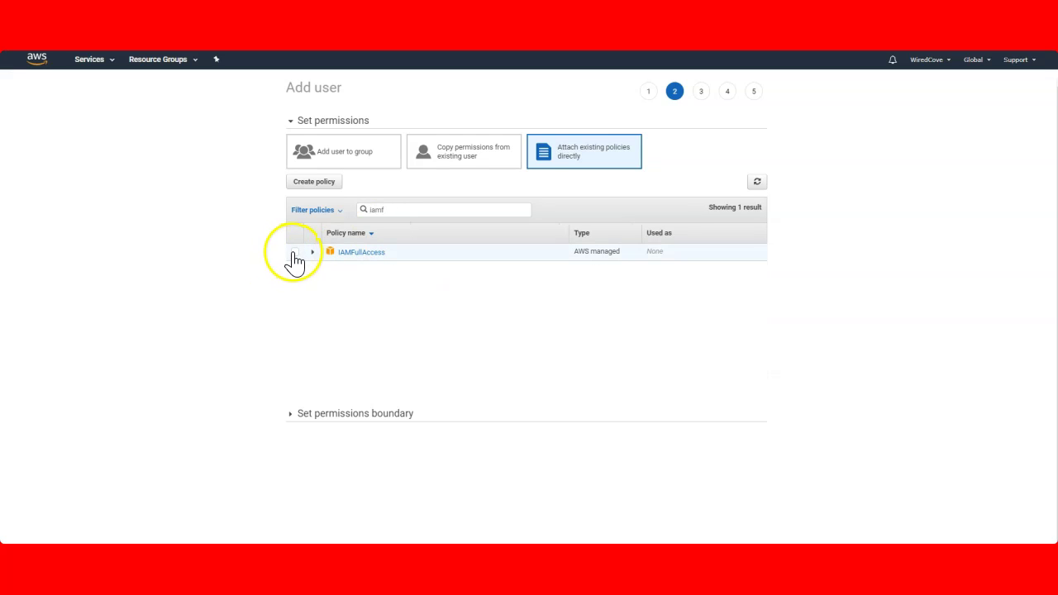
# Expand IAMFullAccess and look over its policy JSON and summary views
pyautogui.click(312, 252)
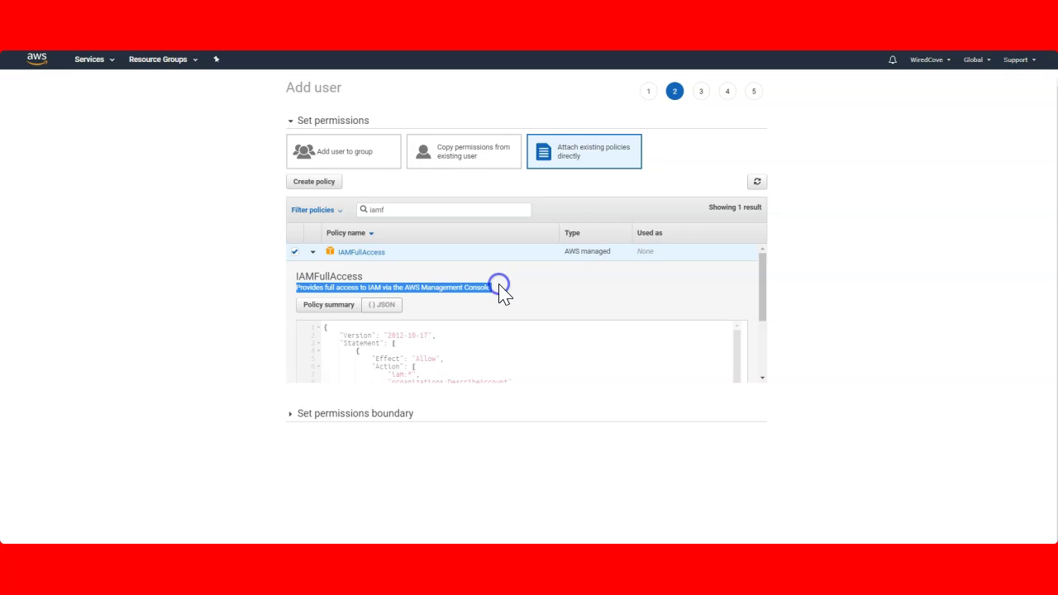
pyautogui.click(472, 364)
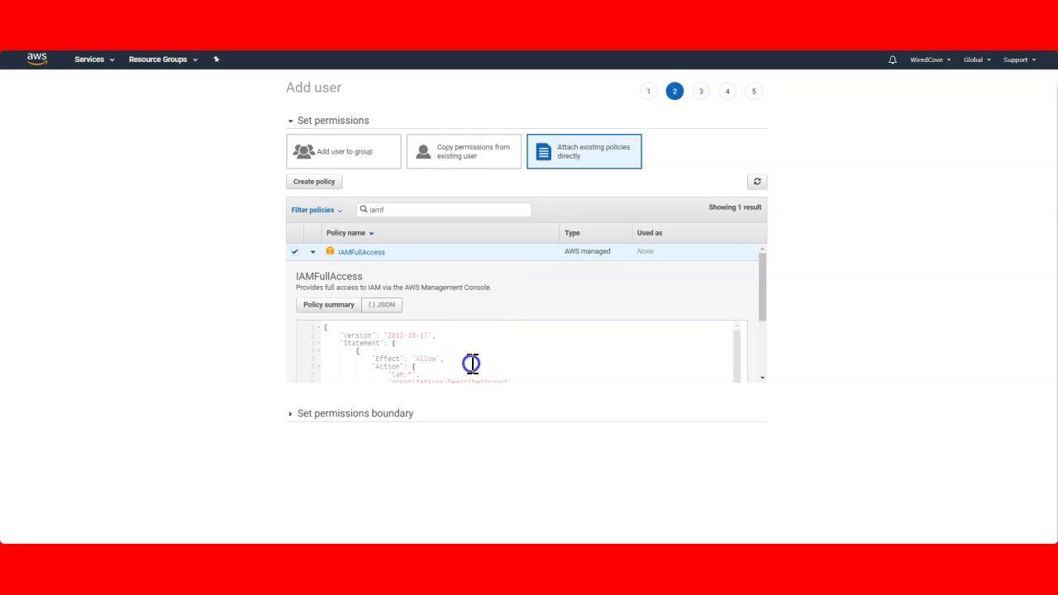
pyautogui.scroll(-5, 473, 364)
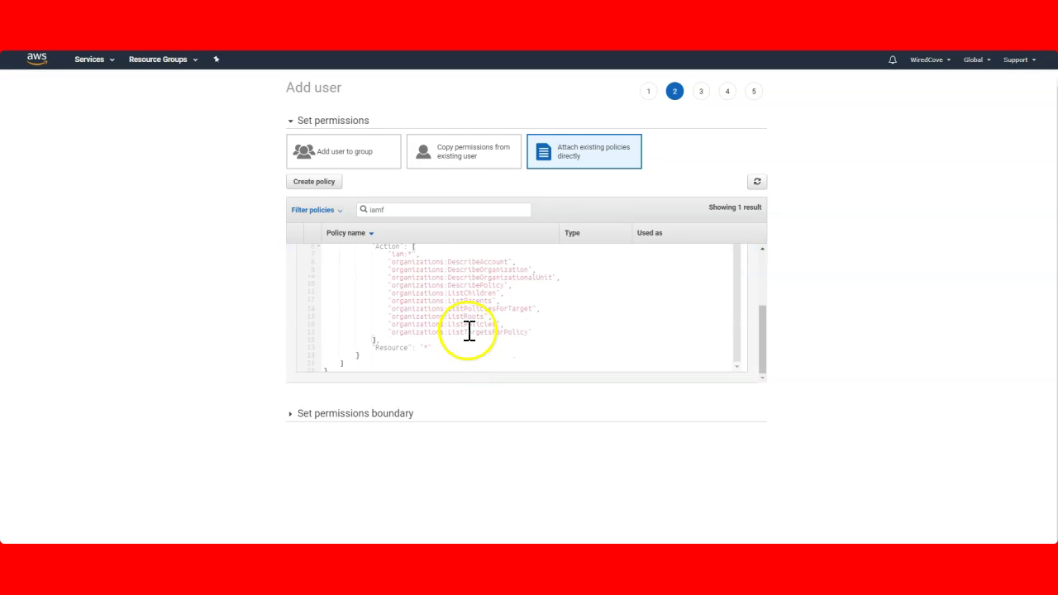
pyautogui.scroll(5, 471, 331)
pyautogui.moveTo(302, 283); pyautogui.dragTo(449, 327)
pyautogui.click(389, 253)
pyautogui.click(329, 256)
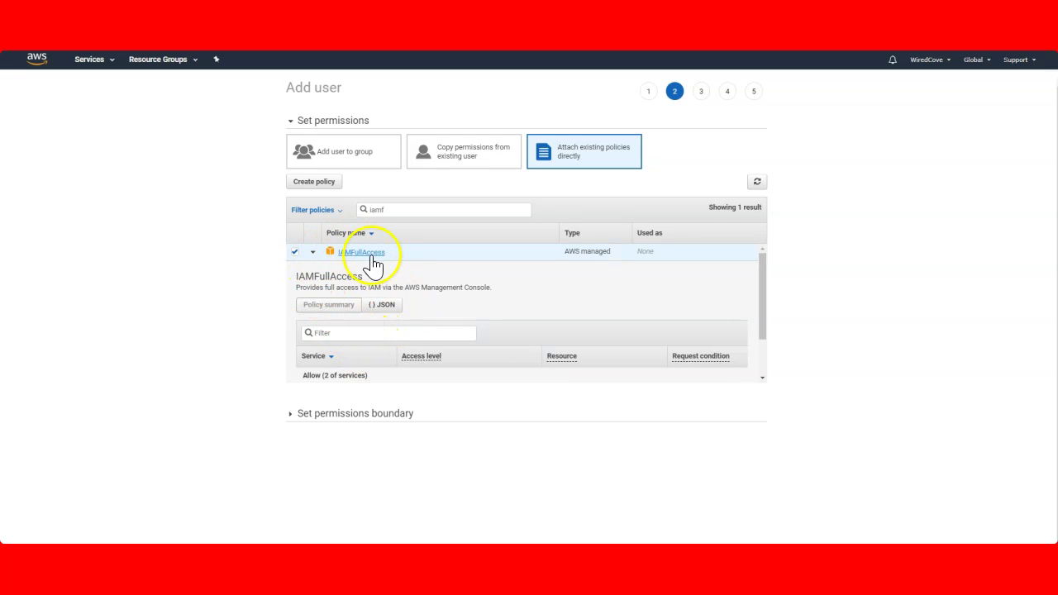
# Review the Action and Resource lines of the policy JSON, then continue to Tags
pyautogui.click(383, 312)
pyautogui.scroll(-5, 465, 307)
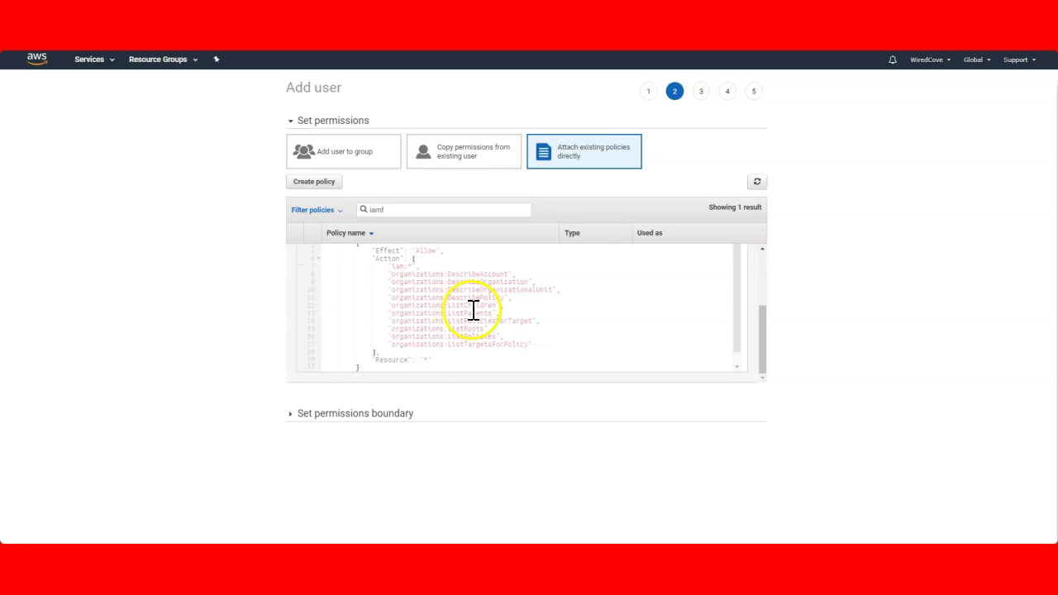
pyautogui.scroll(5, 425, 298)
pyautogui.moveTo(375, 305); pyautogui.dragTo(446, 317)
pyautogui.click(412, 323)
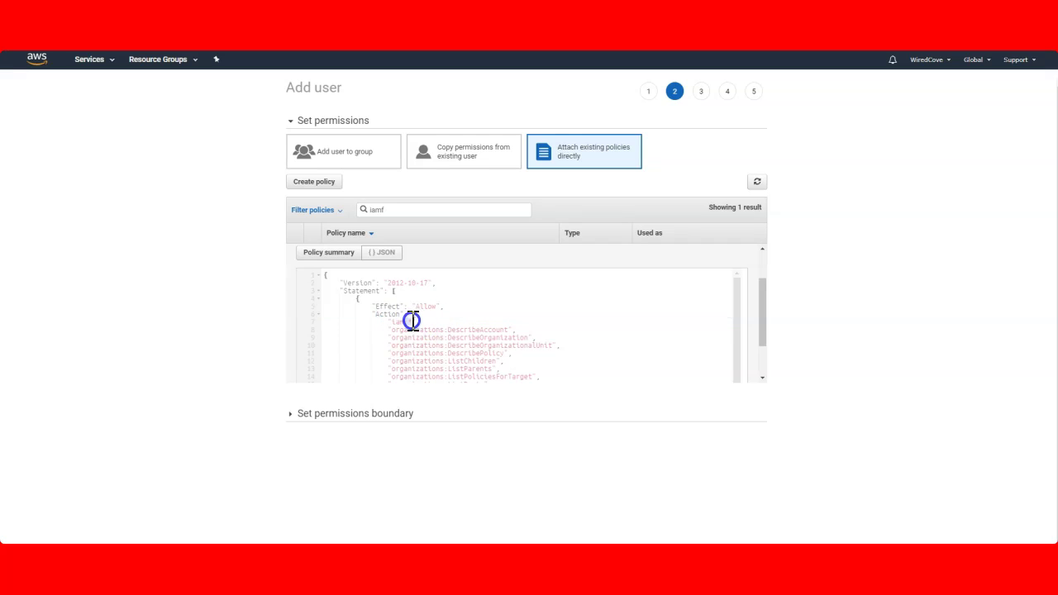
pyautogui.scroll(-3, 417, 322)
pyautogui.click(375, 350)
pyautogui.moveTo(375, 350); pyautogui.dragTo(434, 348)
pyautogui.click(774, 515)
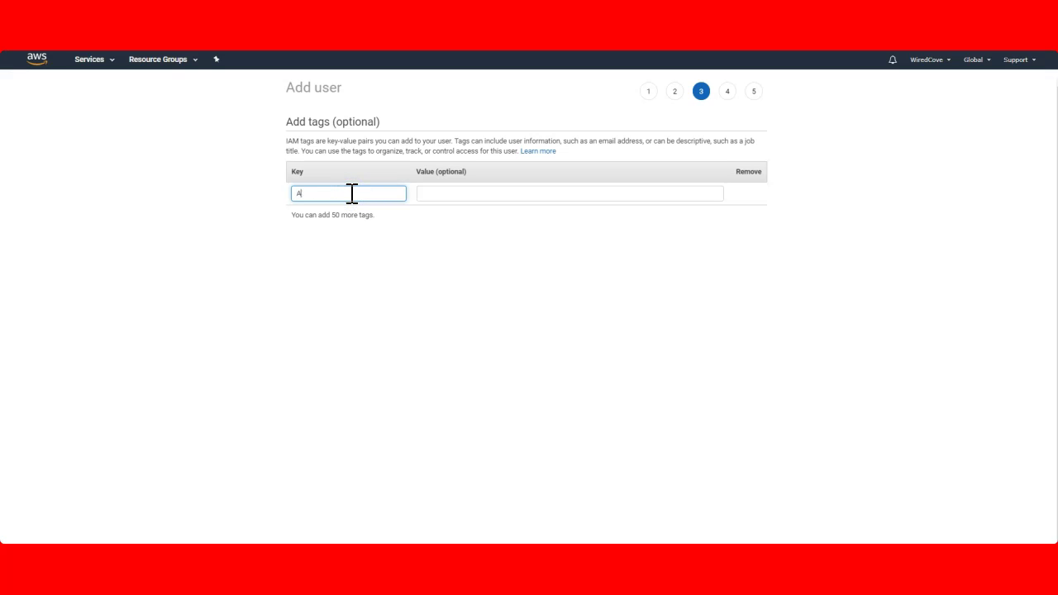
# Enter tag key Admin with value Administrator and proceed to the review step
pyautogui.press('Tab')
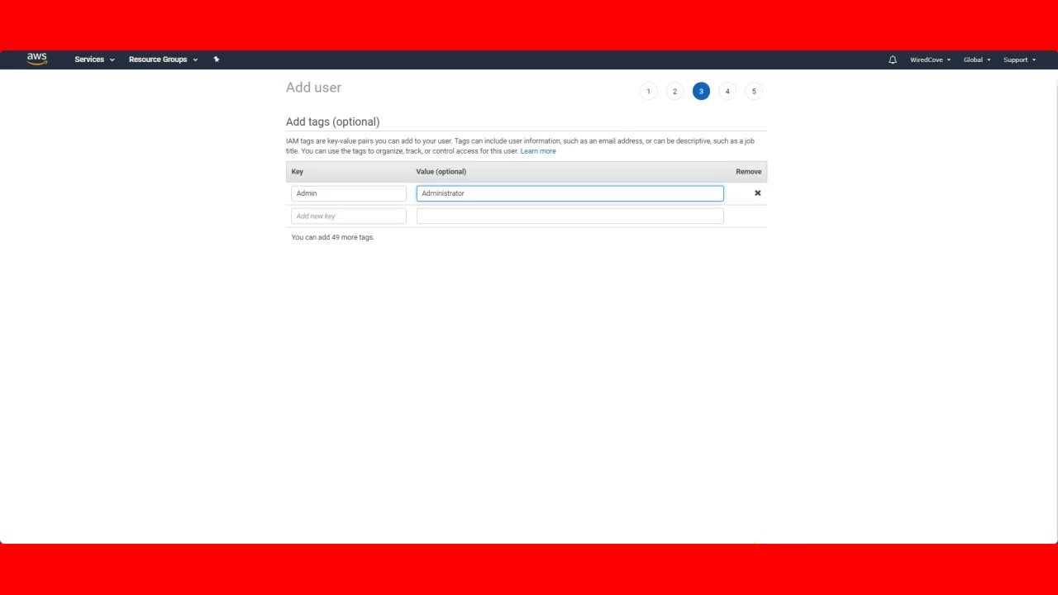
pyautogui.click(592, 329)
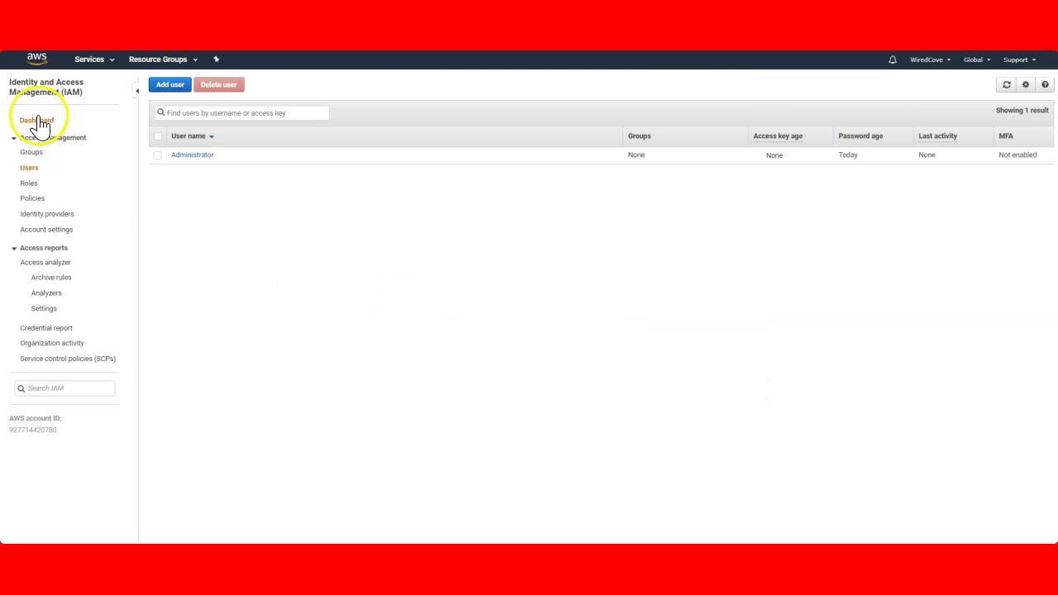
# Create a new group named Administrators through Manage Groups and attach IAMFullAccess to it
pyautogui.click(37, 121)
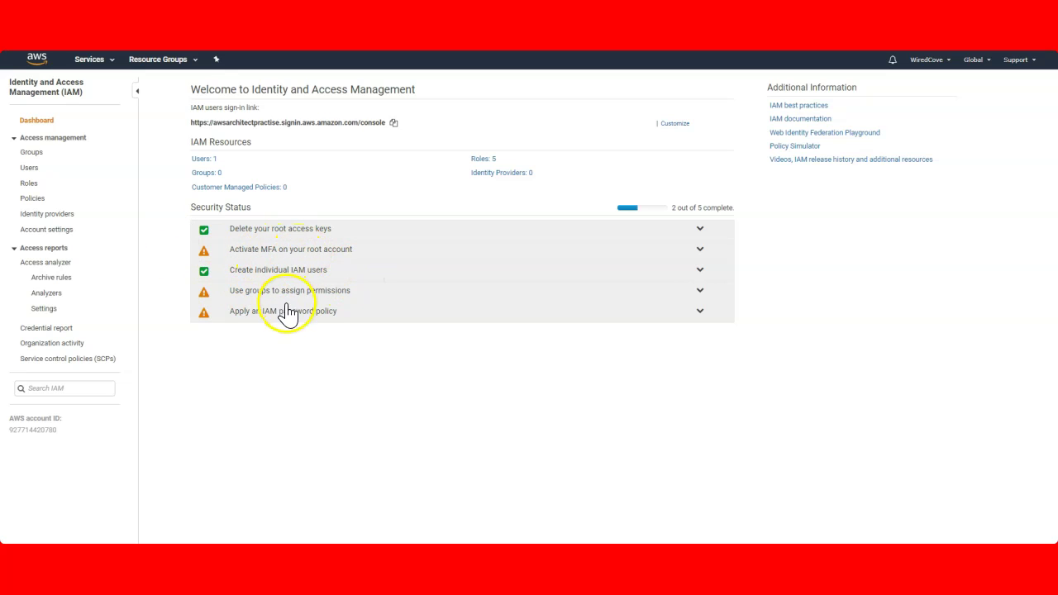
pyautogui.click(313, 291)
pyautogui.click(236, 332)
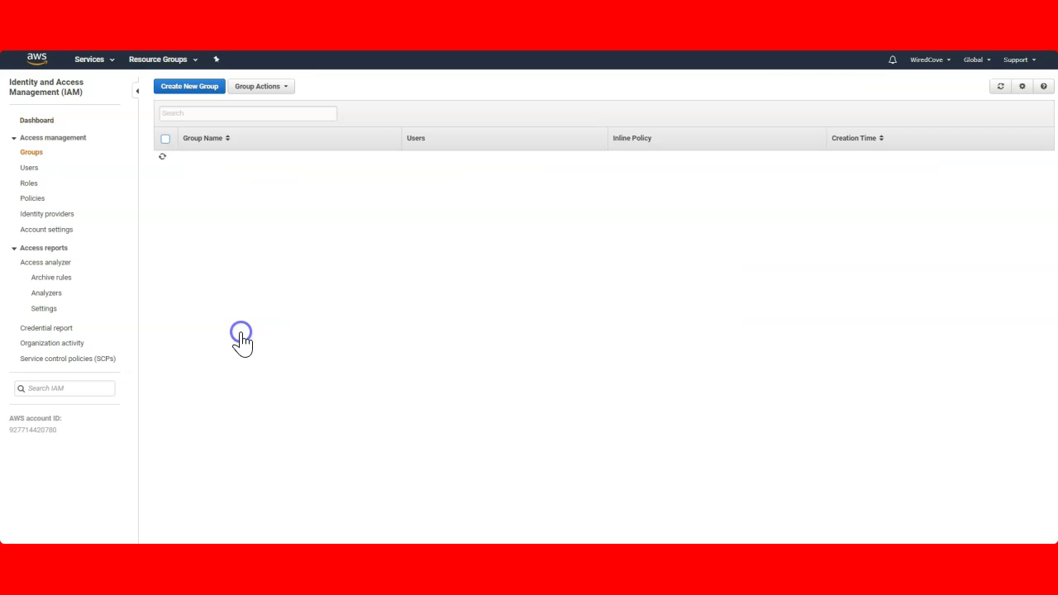
pyautogui.click(190, 87)
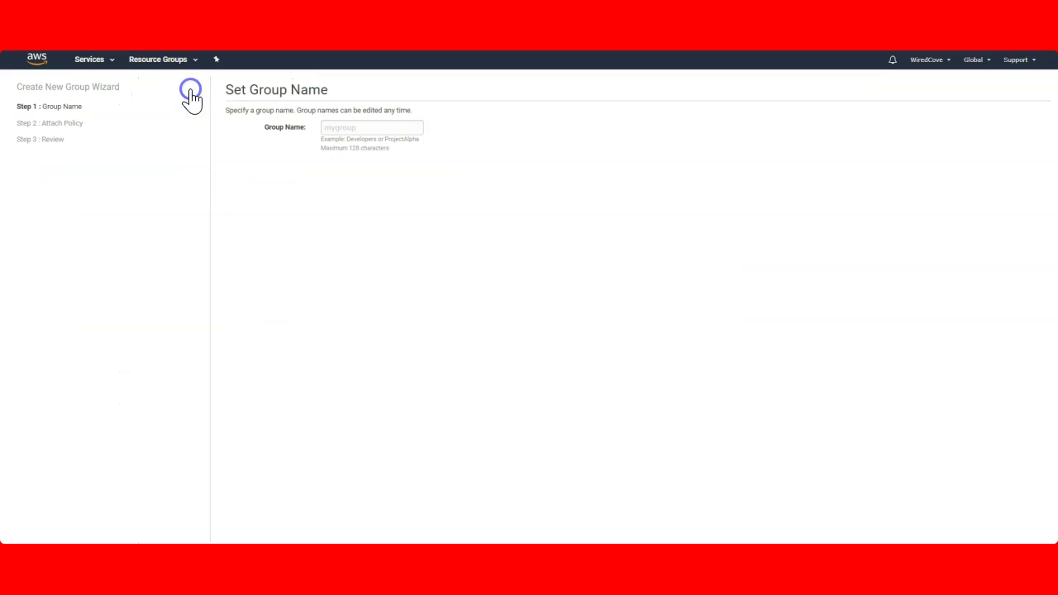
pyautogui.click(350, 127)
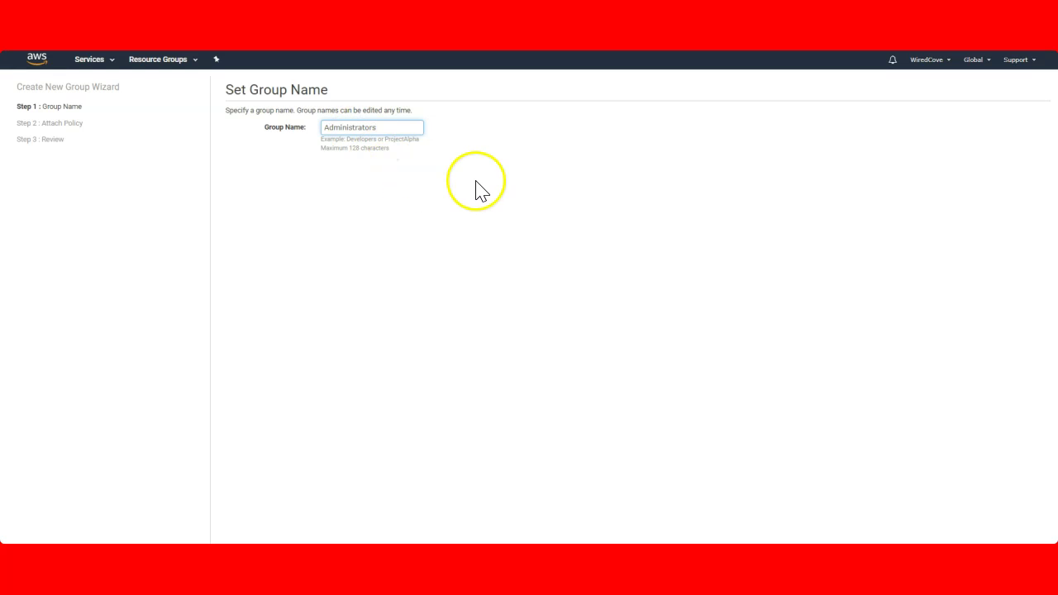
pyautogui.press('Return')
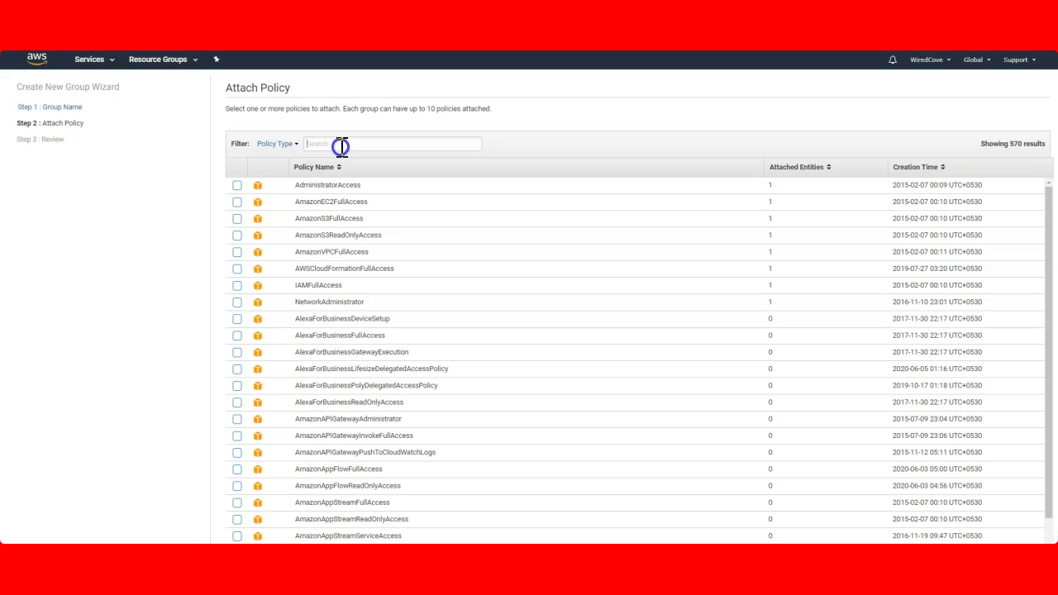
pyautogui.click(342, 145)
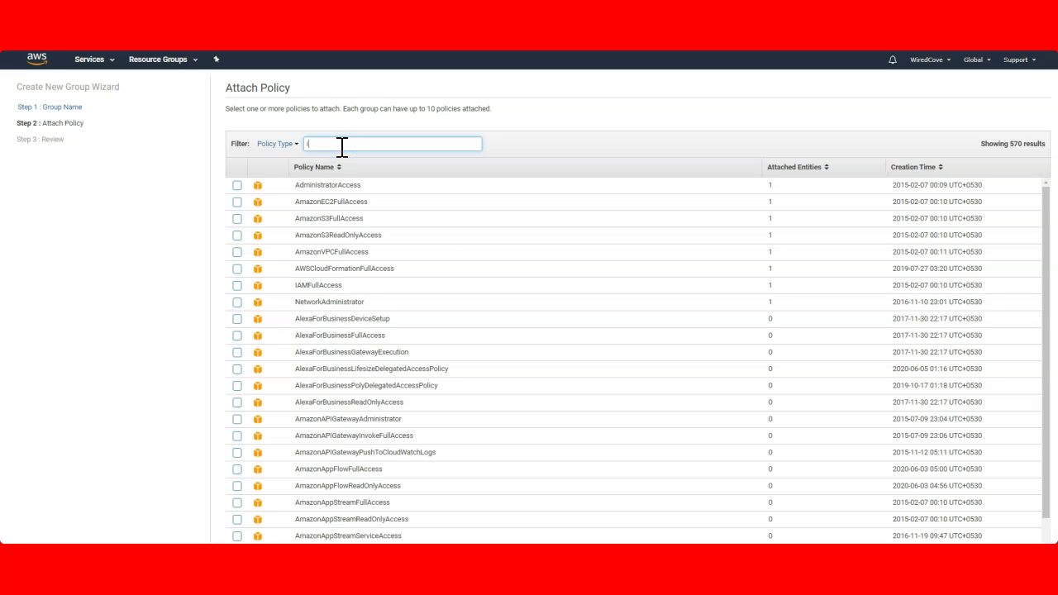
pyautogui.click(236, 185)
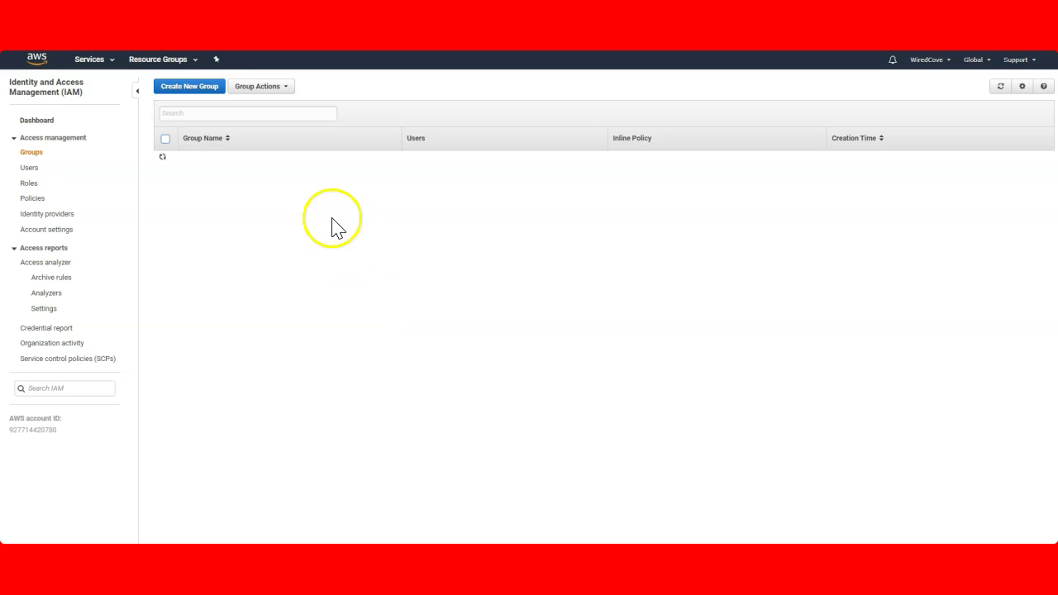
# Set the password policy to minimum length 6, requiring uppercase, lowercase and a number
pyautogui.click(41, 124)
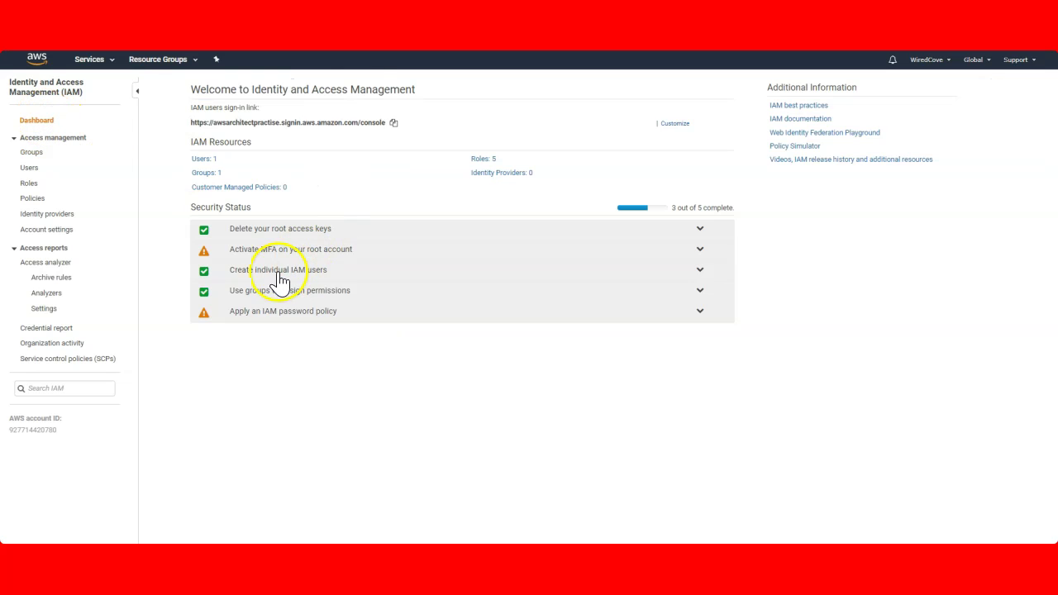
pyautogui.click(305, 311)
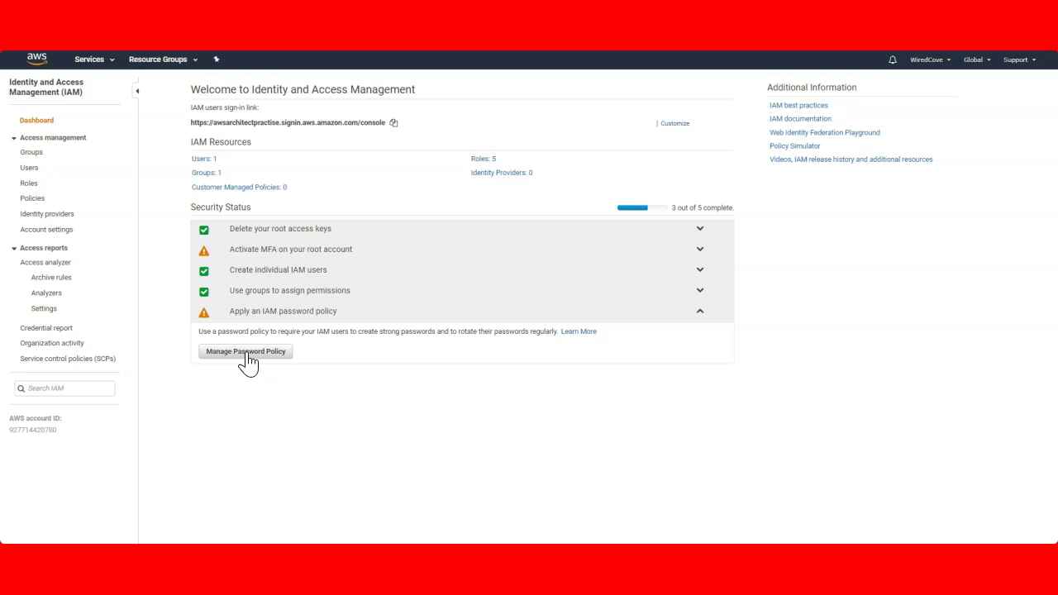
pyautogui.click(247, 354)
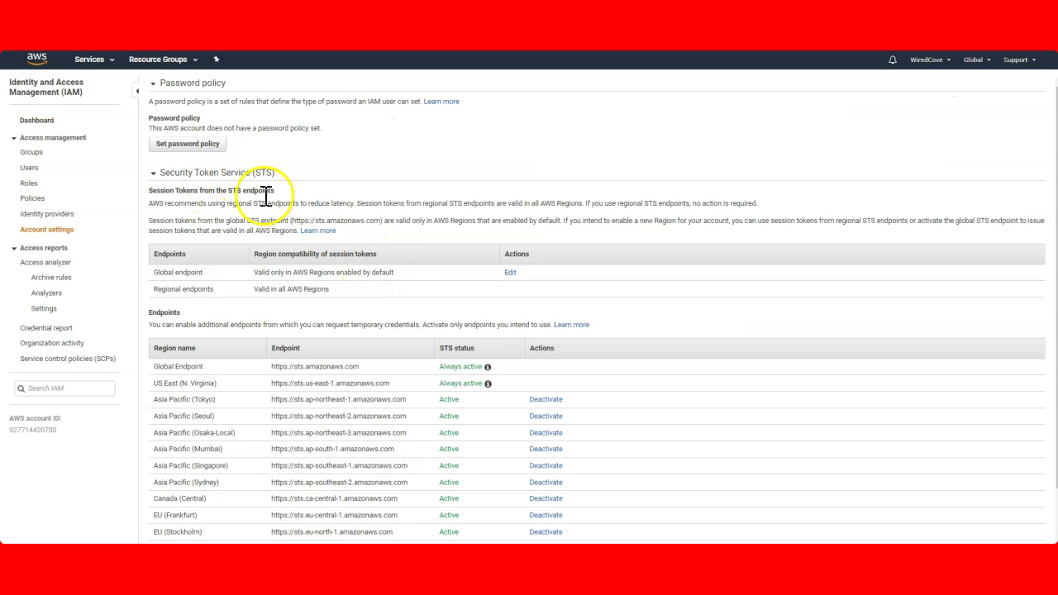
pyautogui.click(199, 149)
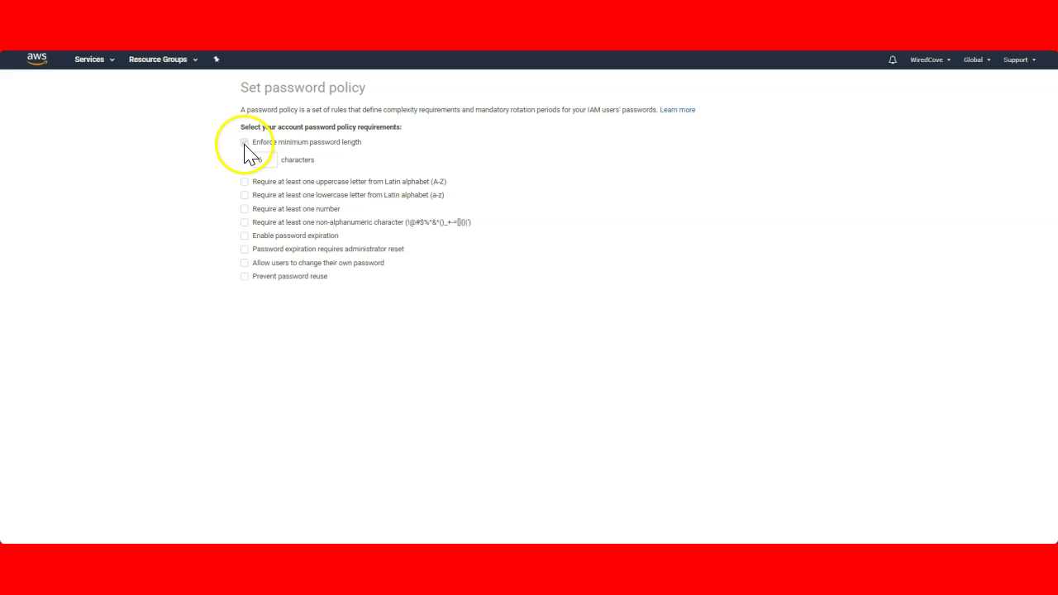
pyautogui.click(269, 160)
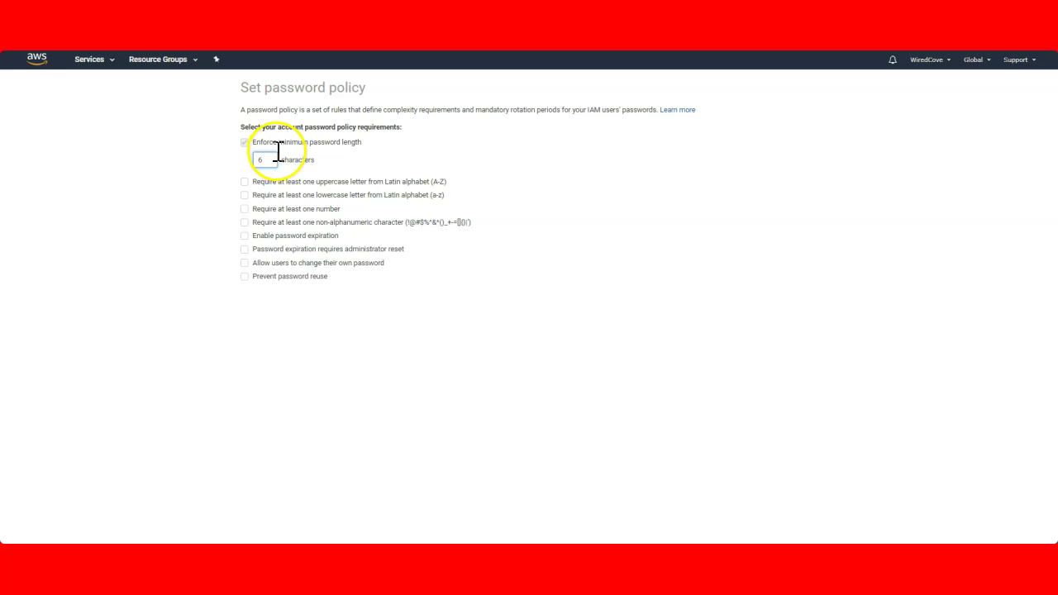
pyautogui.click(313, 319)
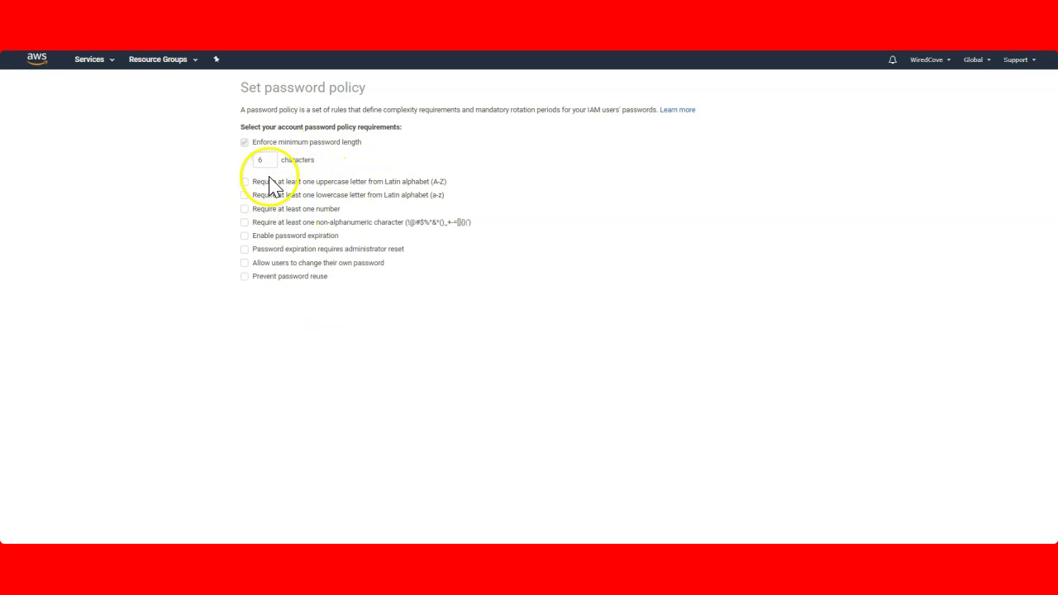
pyautogui.click(244, 182)
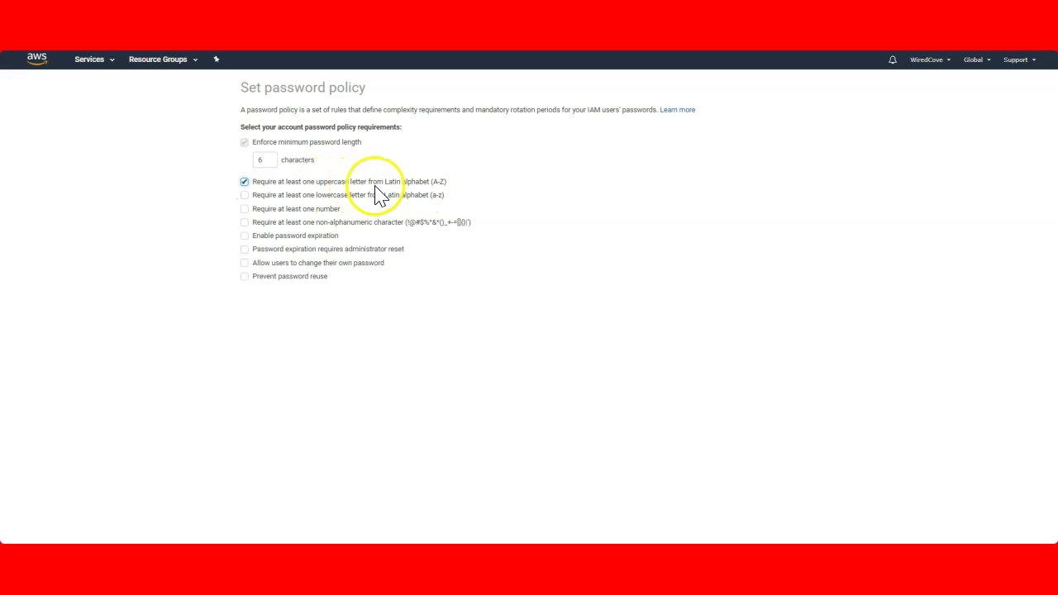
pyautogui.click(245, 195)
pyautogui.click(246, 197)
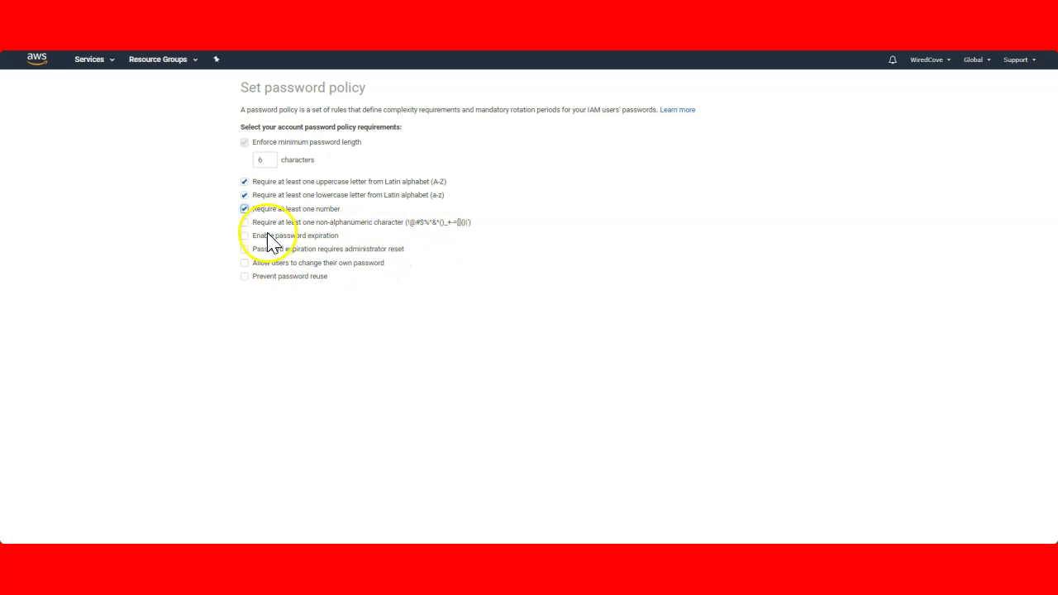
pyautogui.moveTo(242, 89); pyautogui.dragTo(368, 95)
pyautogui.click(315, 356)
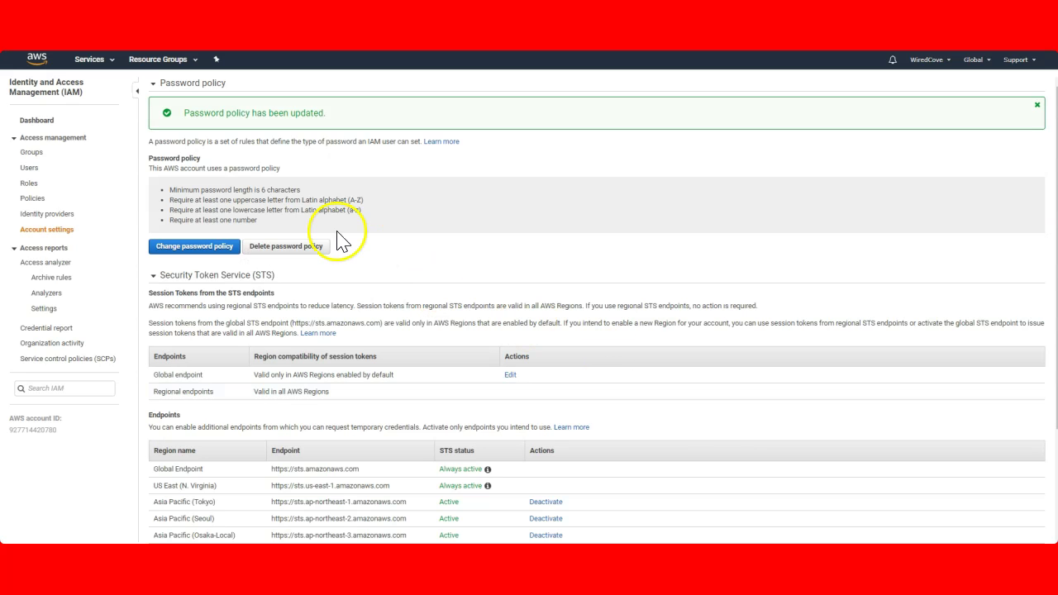
# Expand and collapse the Administrator user's direct IAMFullAccess policy, then go to Groups
pyautogui.click(36, 120)
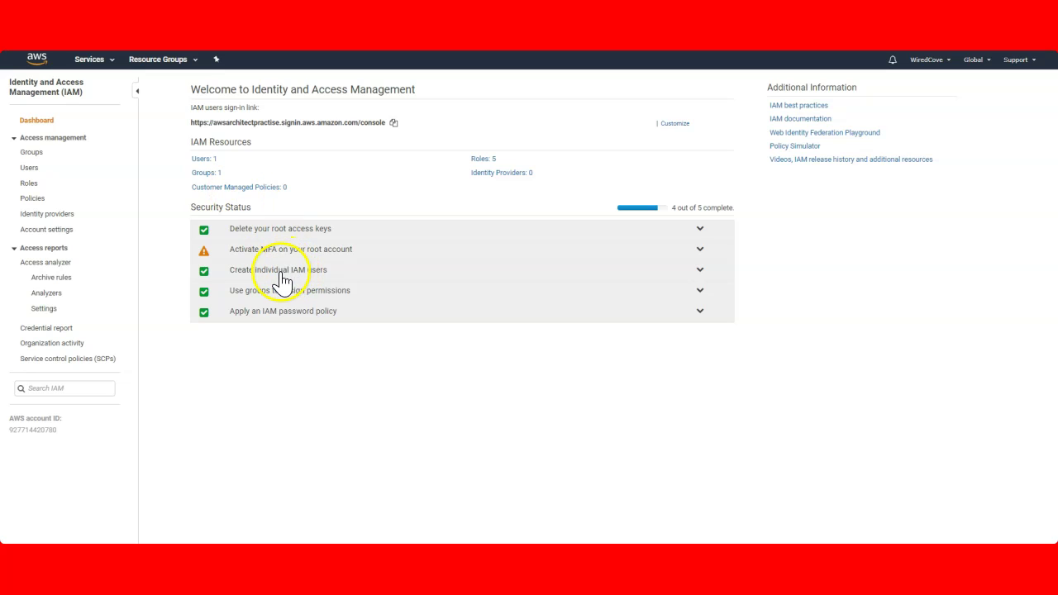
pyautogui.click(30, 168)
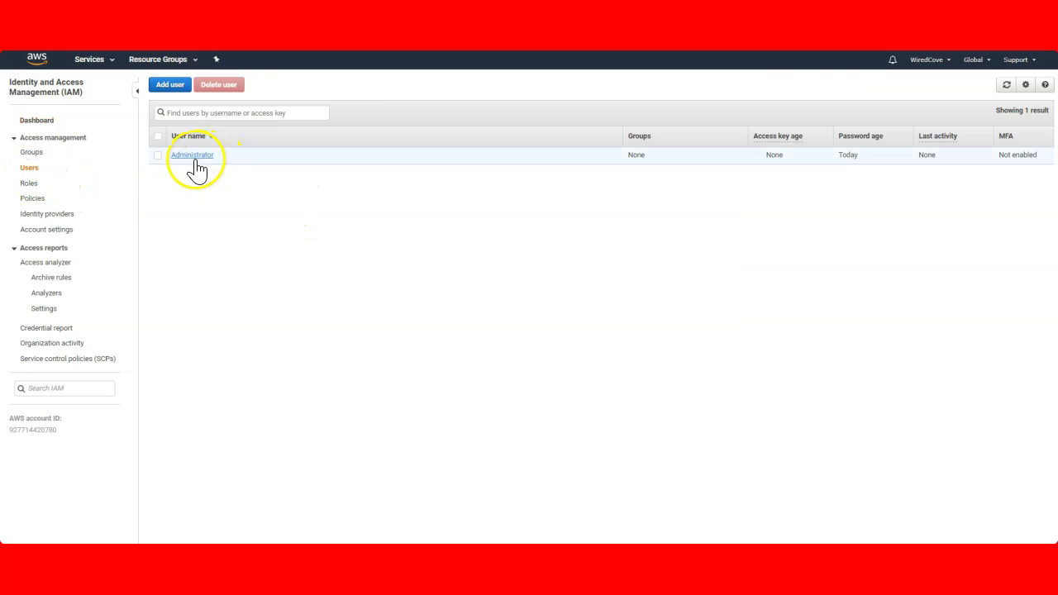
pyautogui.click(201, 159)
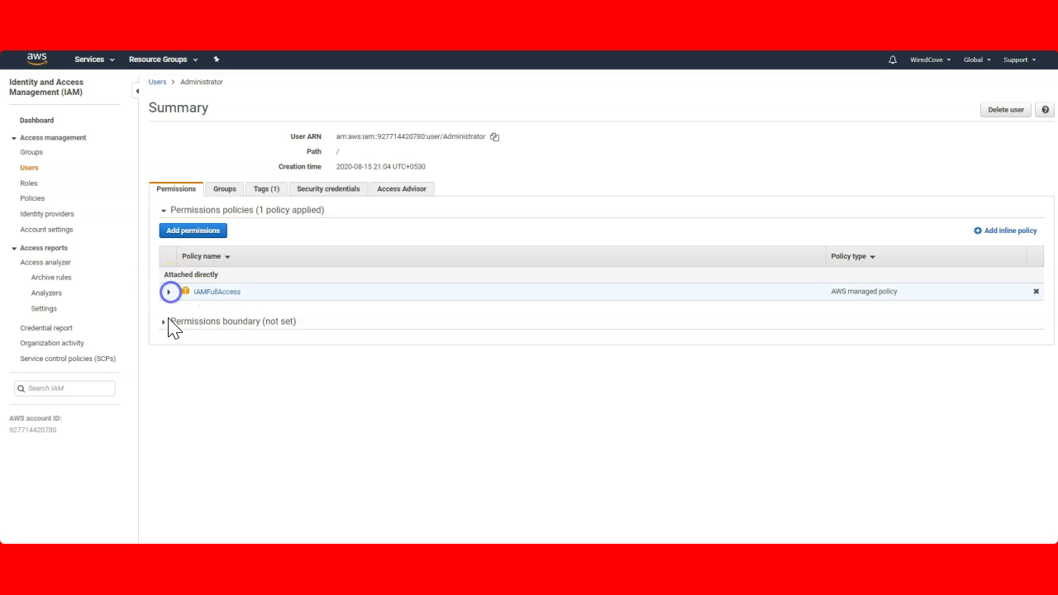
pyautogui.click(168, 292)
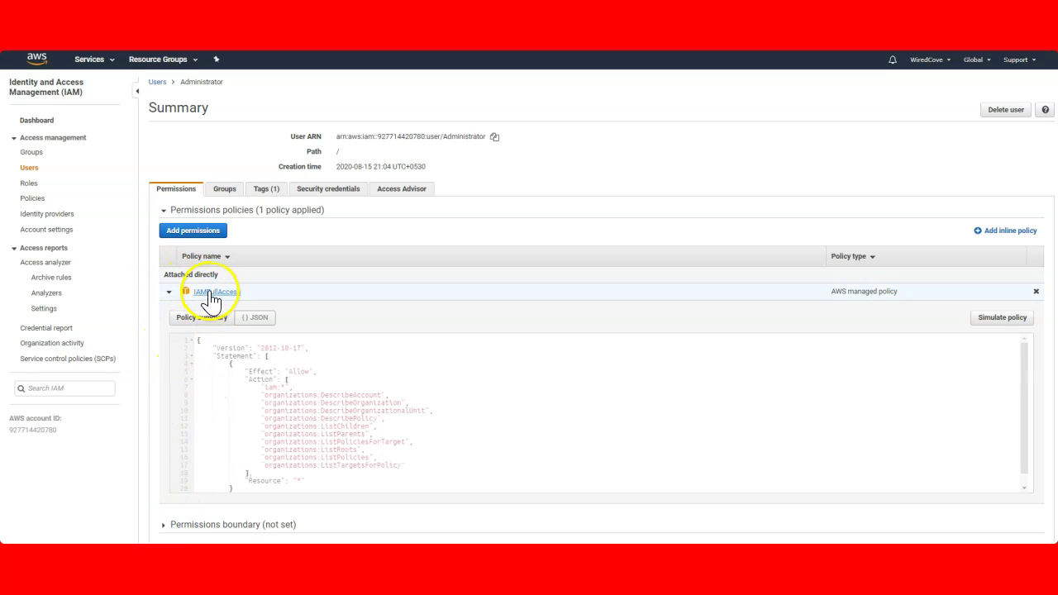
pyautogui.click(169, 293)
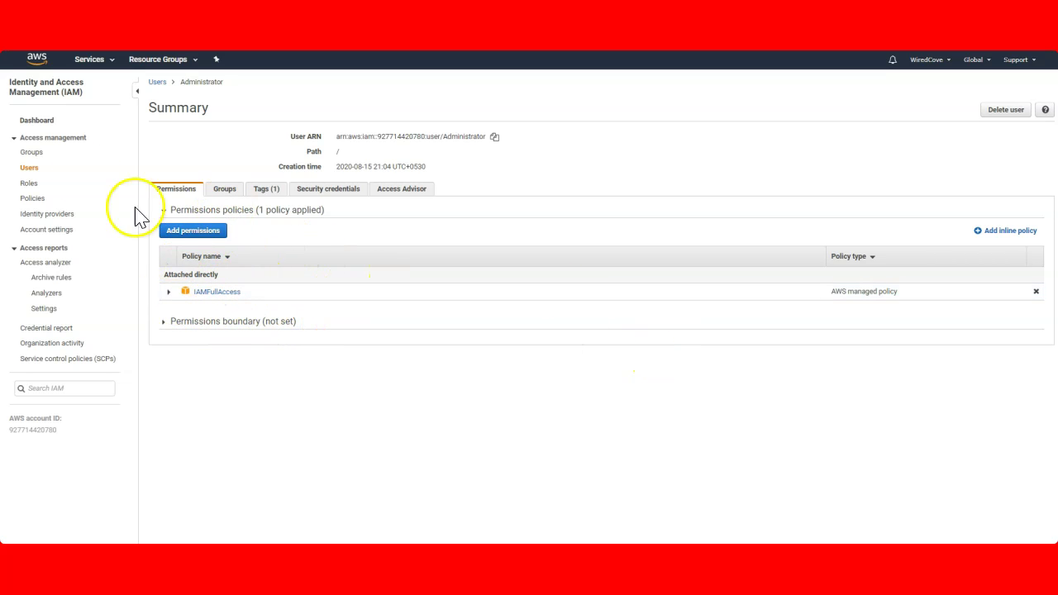
pyautogui.click(32, 153)
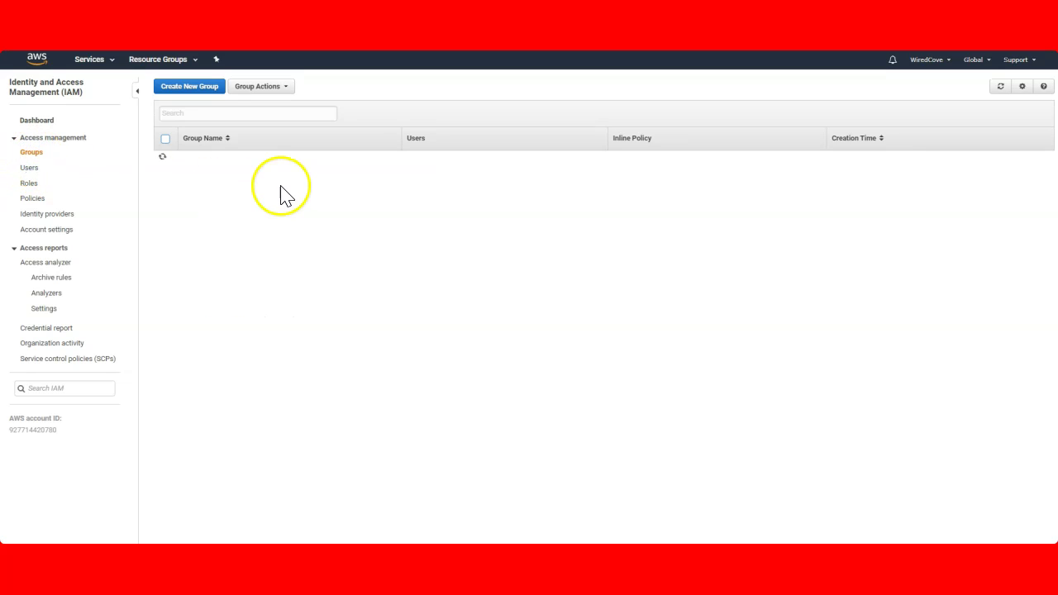
# Add the Administrator user to the Administrators group from its Groups tab
pyautogui.click(29, 169)
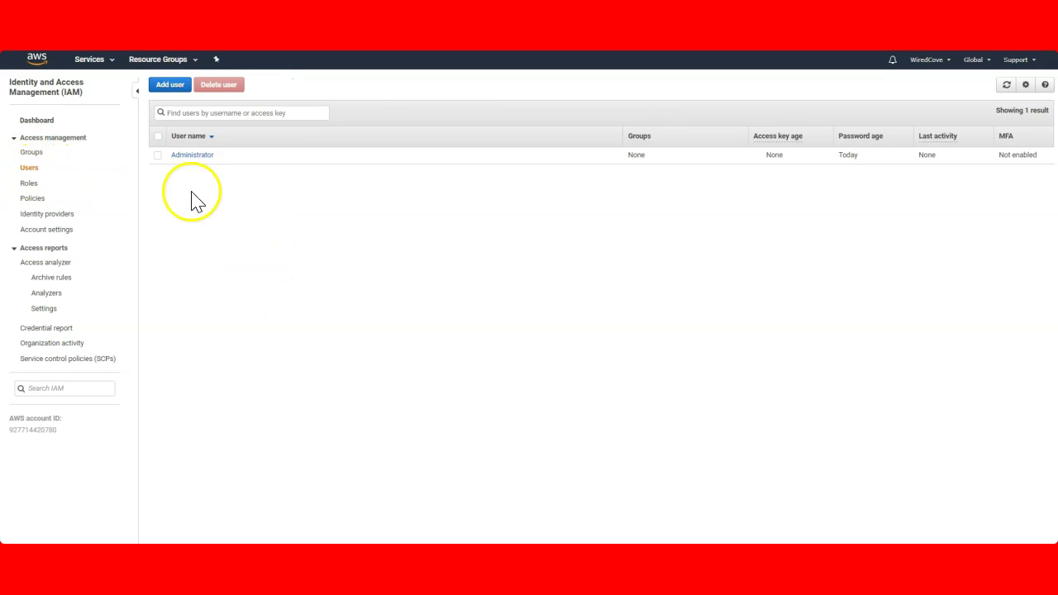
pyautogui.click(157, 154)
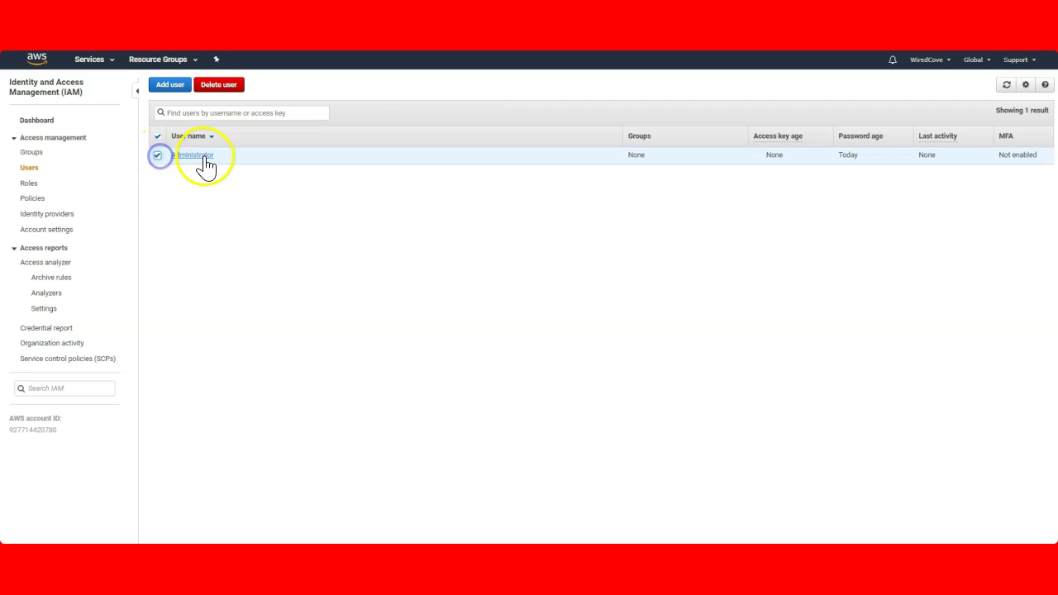
pyautogui.click(205, 156)
pyautogui.click(227, 192)
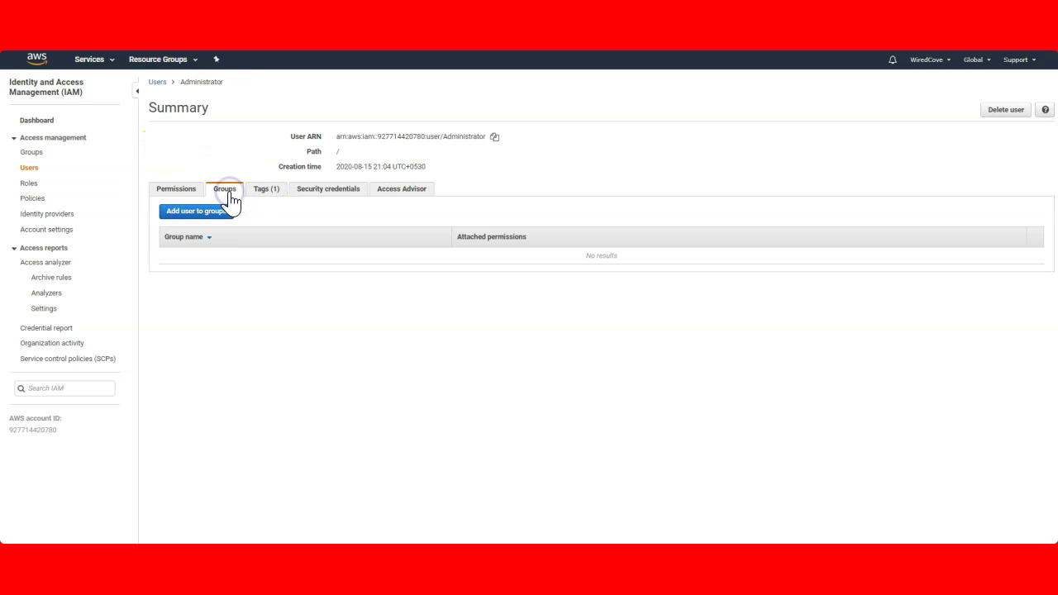
pyautogui.click(206, 213)
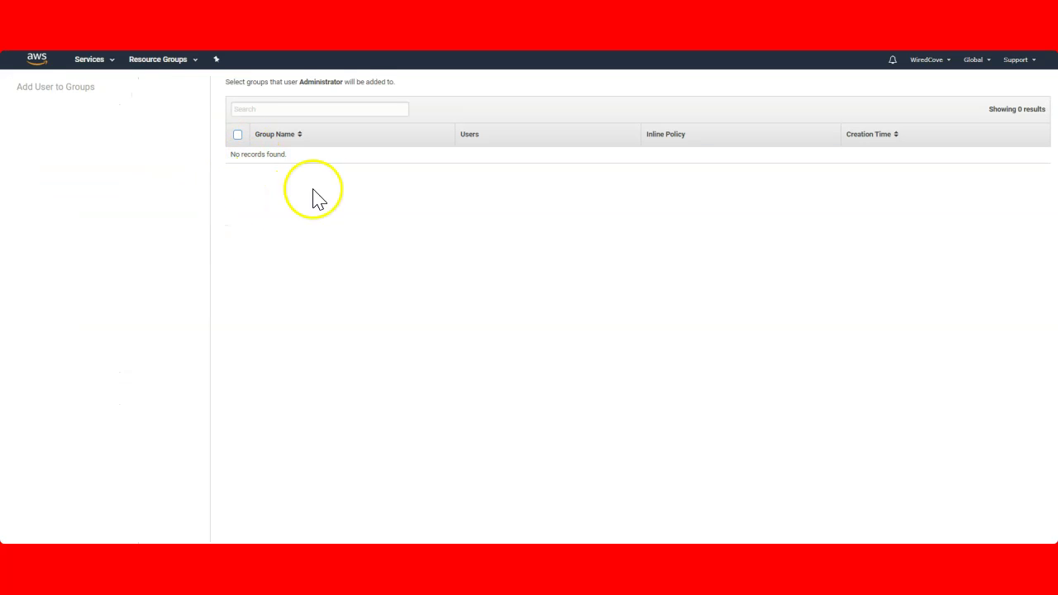
pyautogui.click(238, 155)
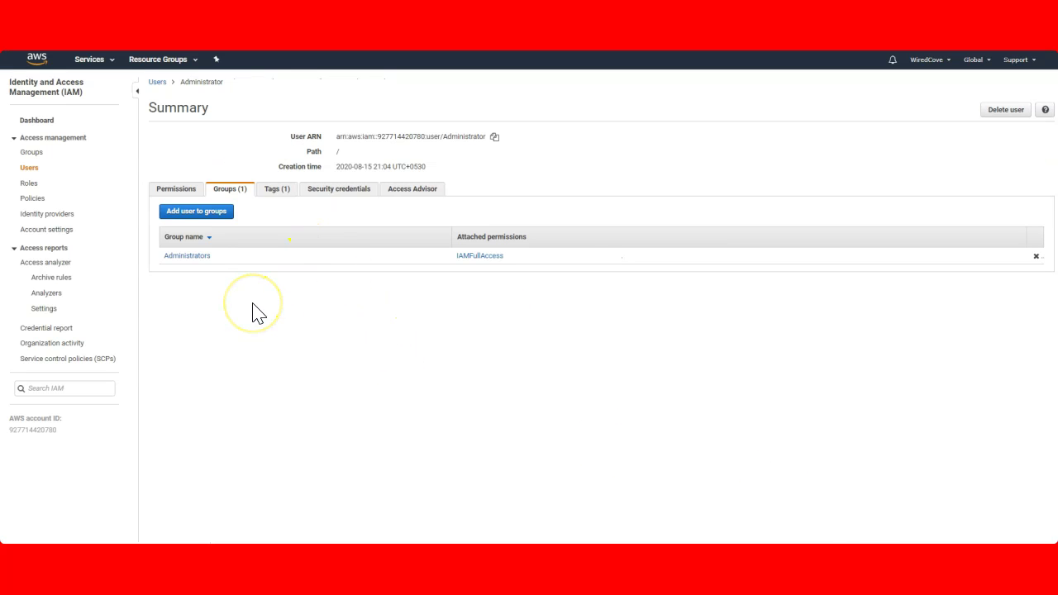
# Check the Permissions tab showing IAMFullAccess attached directly and from group Administrators
pyautogui.click(168, 192)
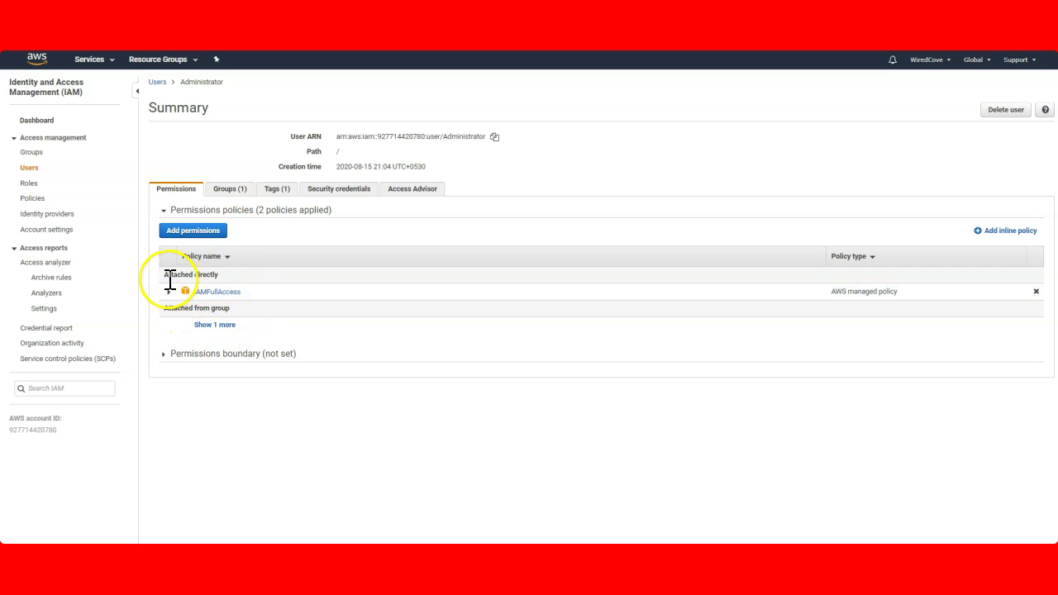
pyautogui.click(211, 325)
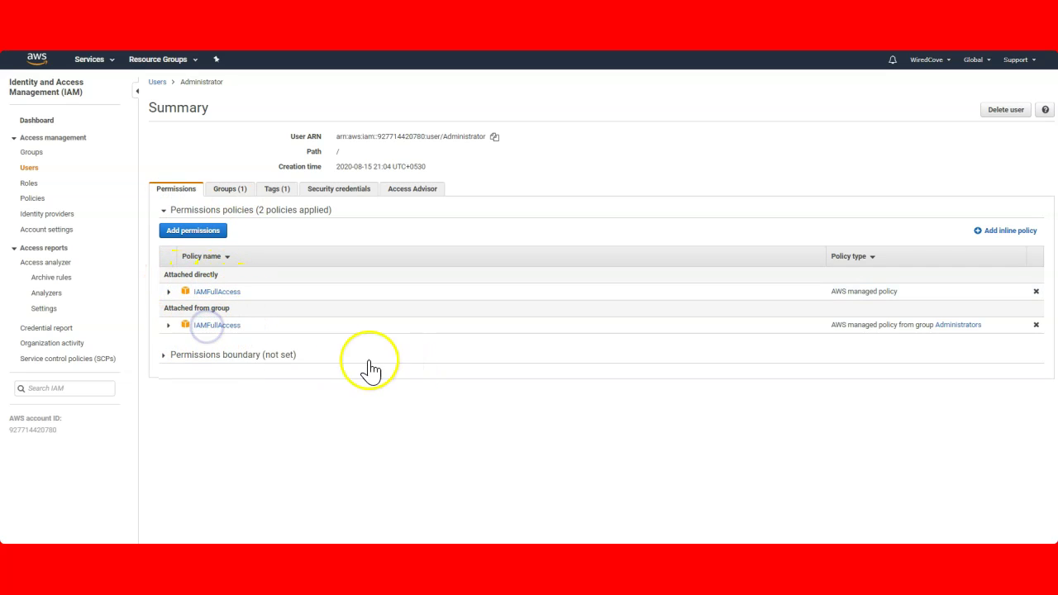
pyautogui.moveTo(164, 310); pyautogui.dragTo(246, 319)
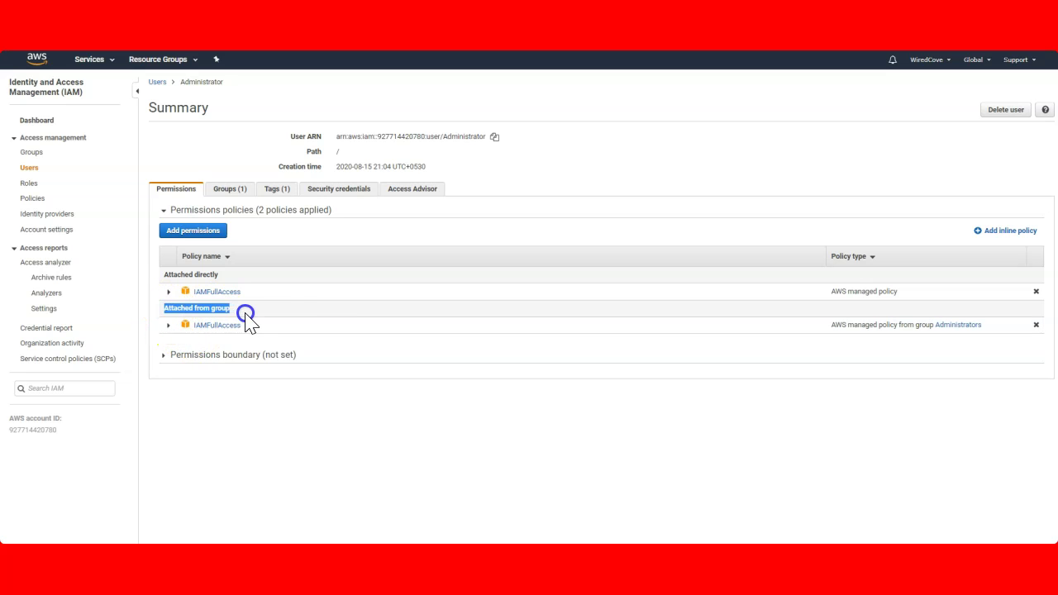
pyautogui.click(271, 317)
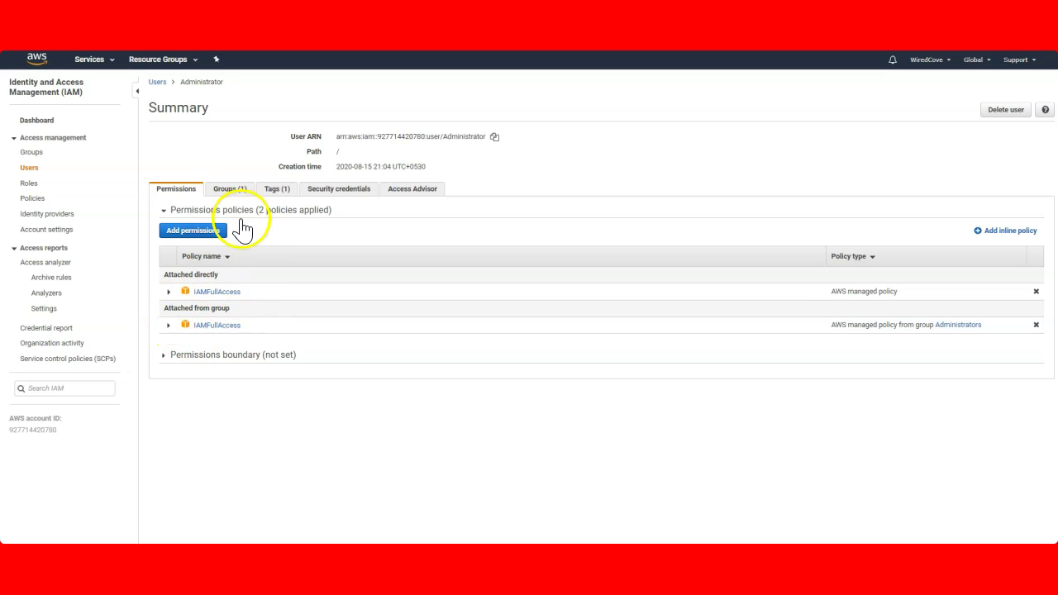
pyautogui.click(168, 325)
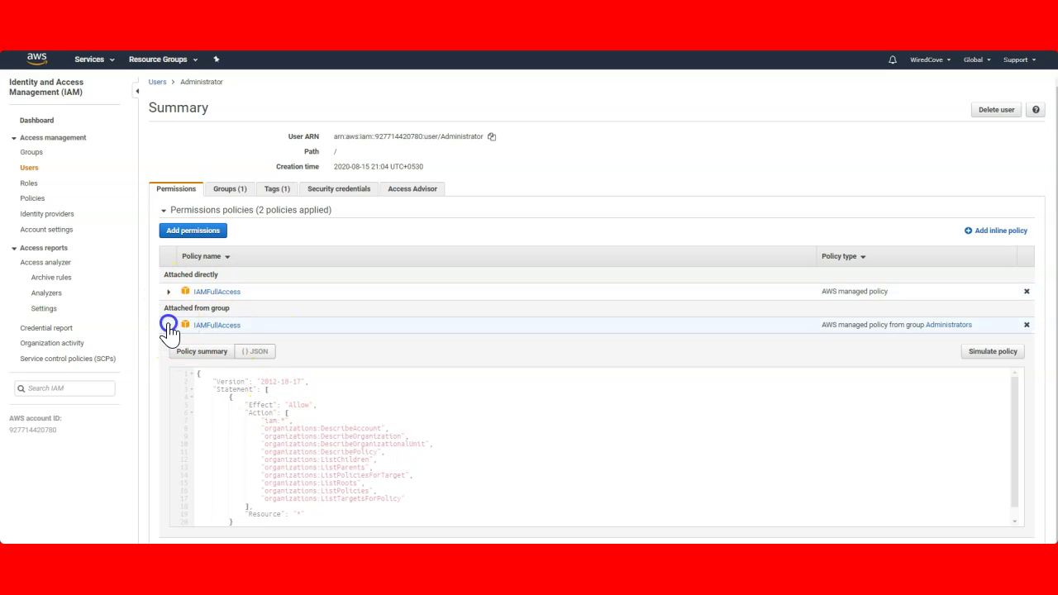
pyautogui.click(169, 326)
pyautogui.click(170, 292)
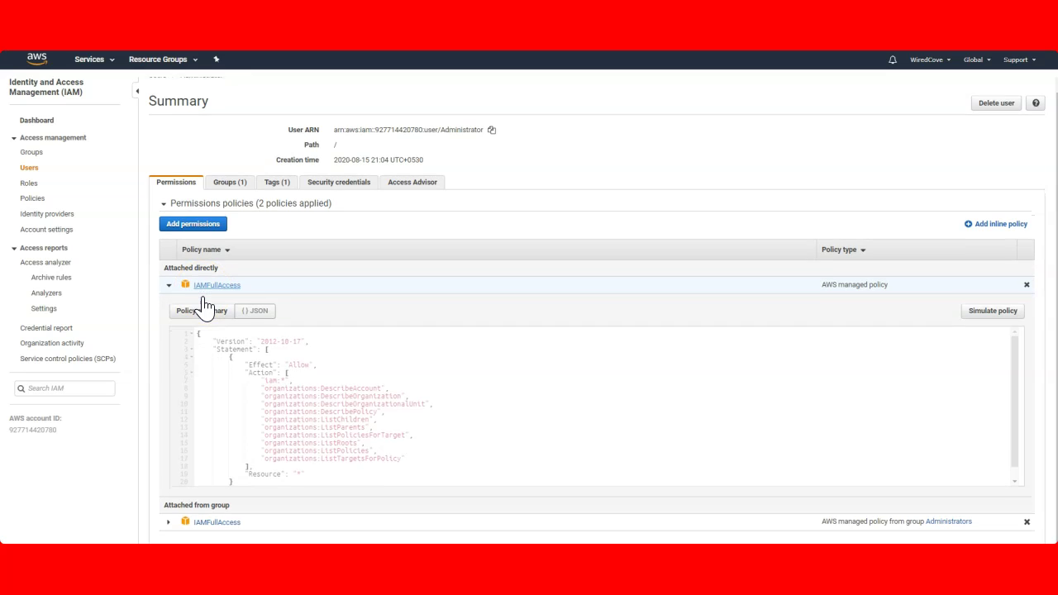
# Open the Administrator user's summary, start detaching IAMFullAccess, then cancel
pyautogui.click(33, 169)
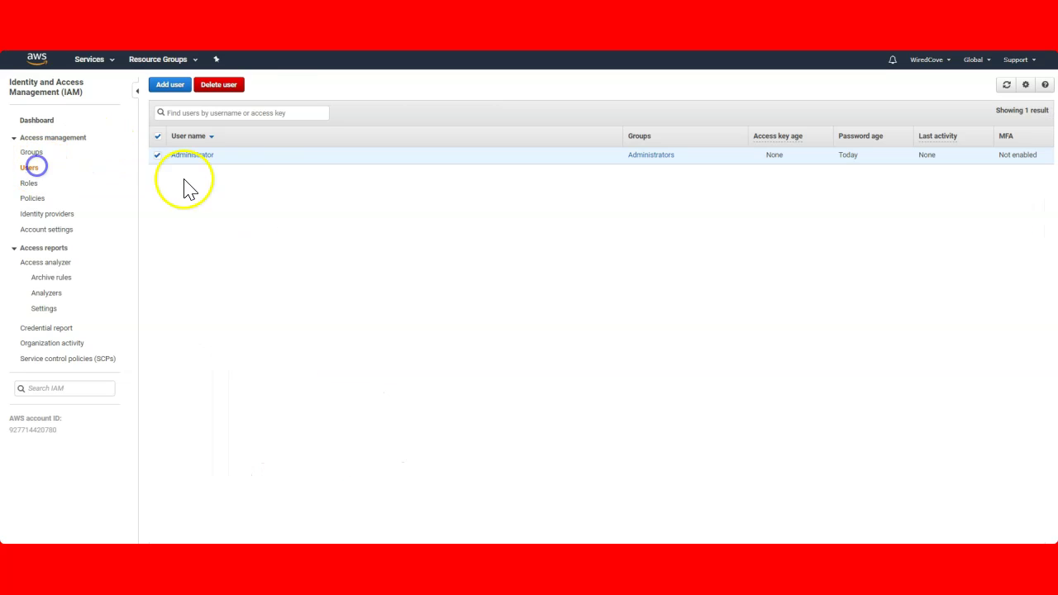
pyautogui.click(157, 138)
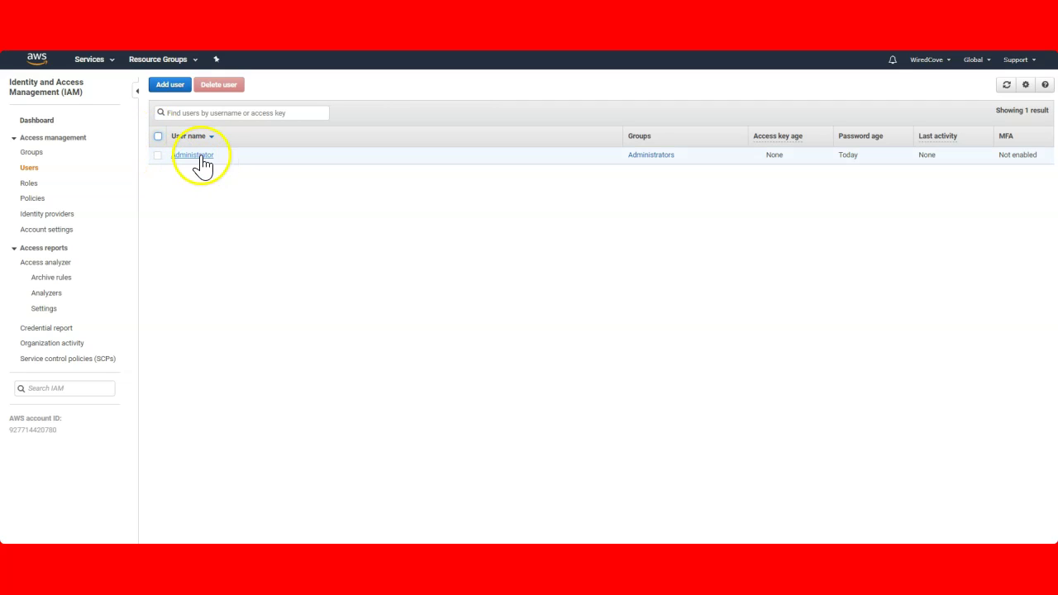
pyautogui.click(201, 154)
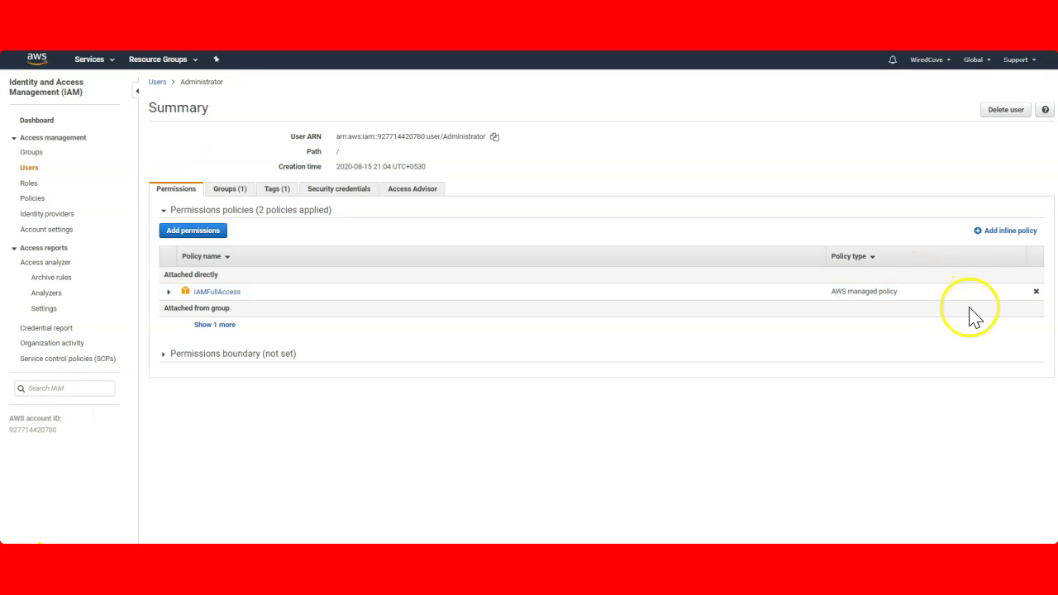
pyautogui.click(1036, 291)
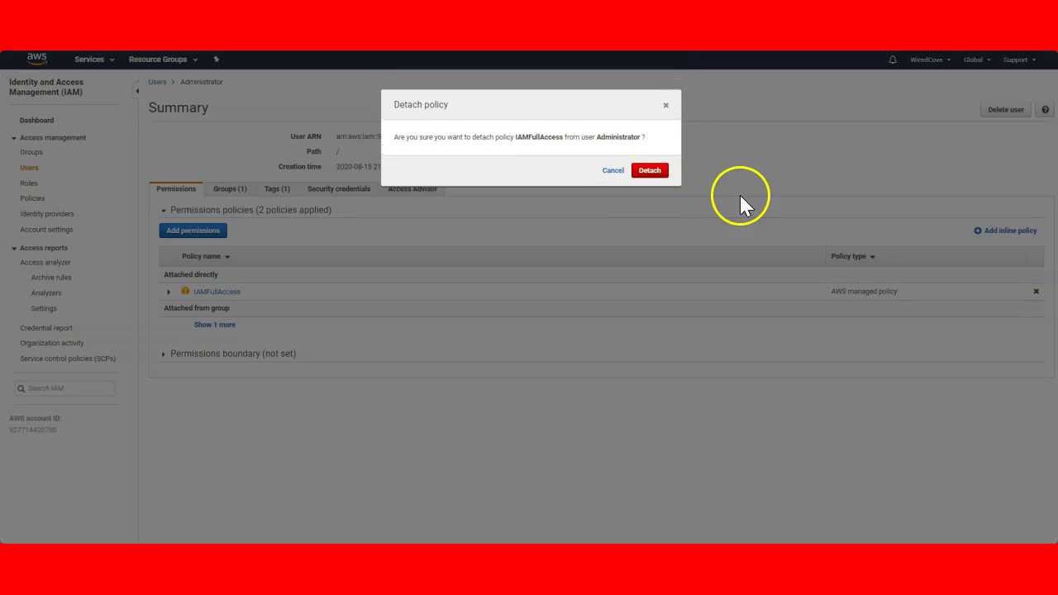
pyautogui.click(611, 172)
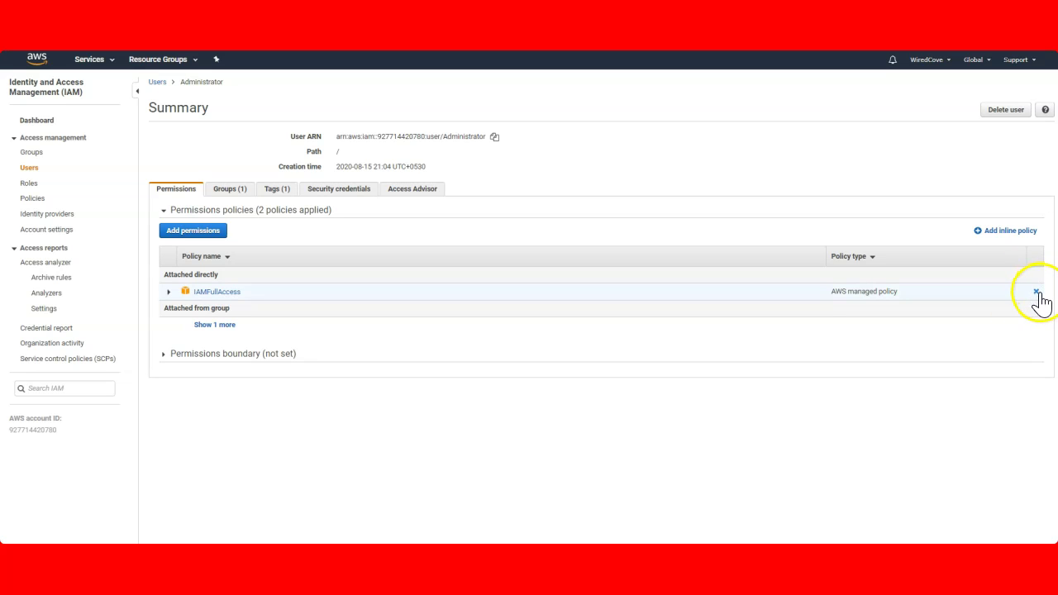
# Detach the directly attached IAMFullAccess, leaving only the policy inherited from Administrators
pyautogui.click(1036, 292)
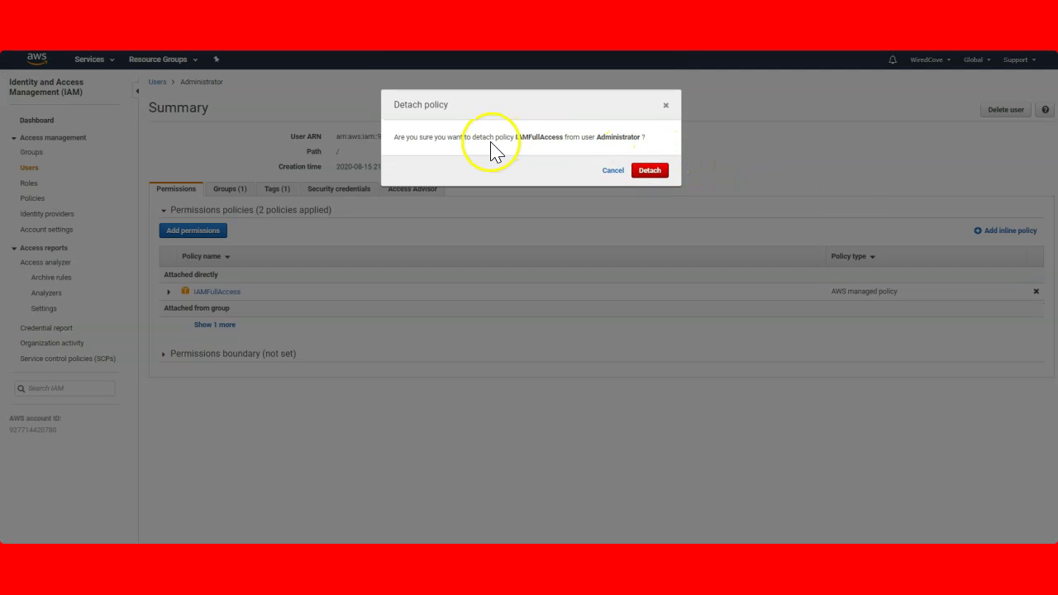
pyautogui.moveTo(395, 137); pyautogui.dragTo(485, 137)
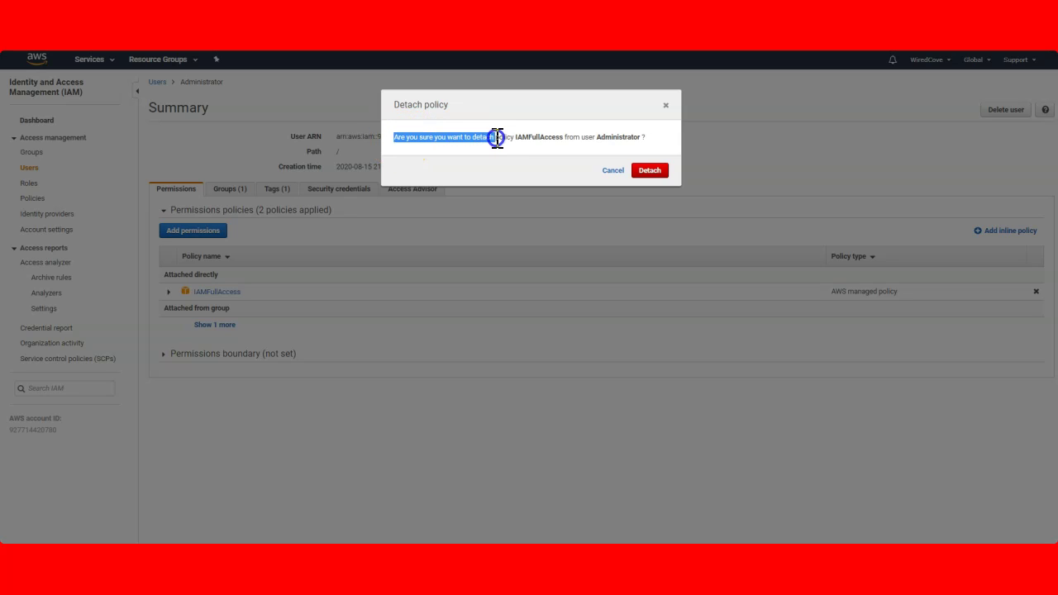
pyautogui.click(532, 147)
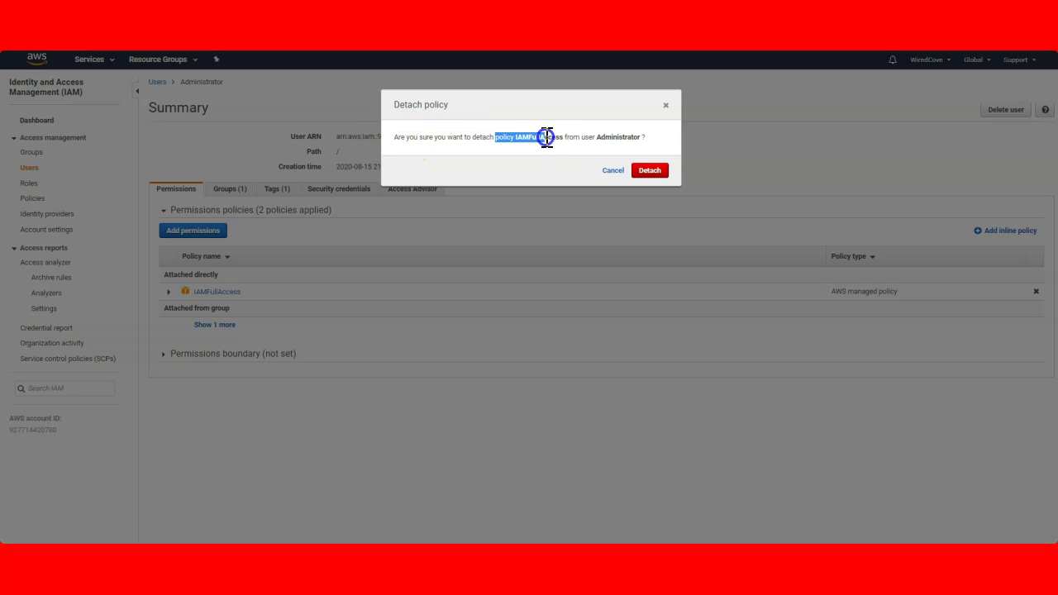
pyautogui.click(660, 172)
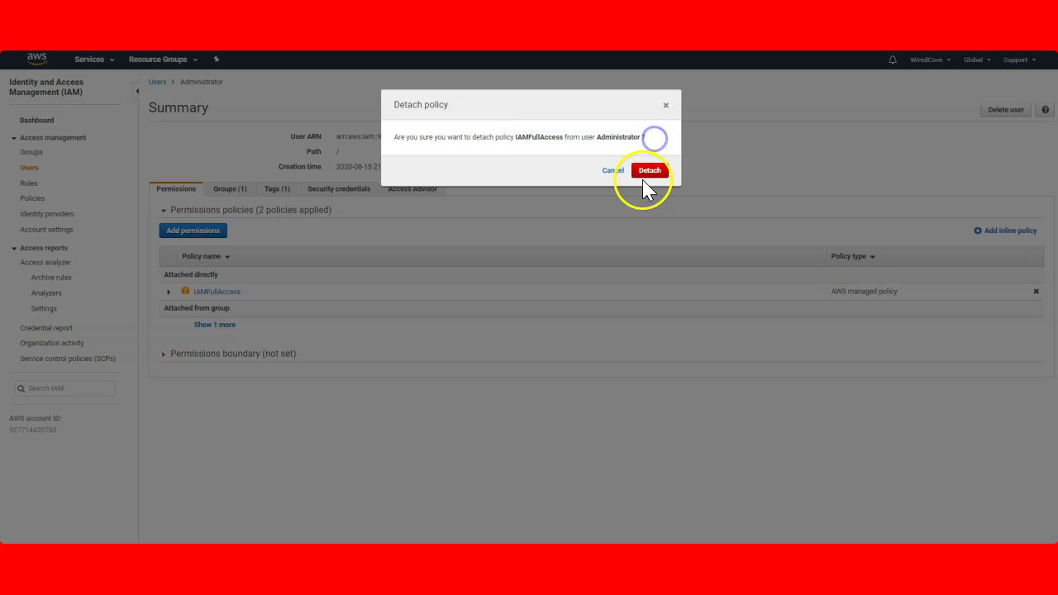
pyautogui.click(661, 172)
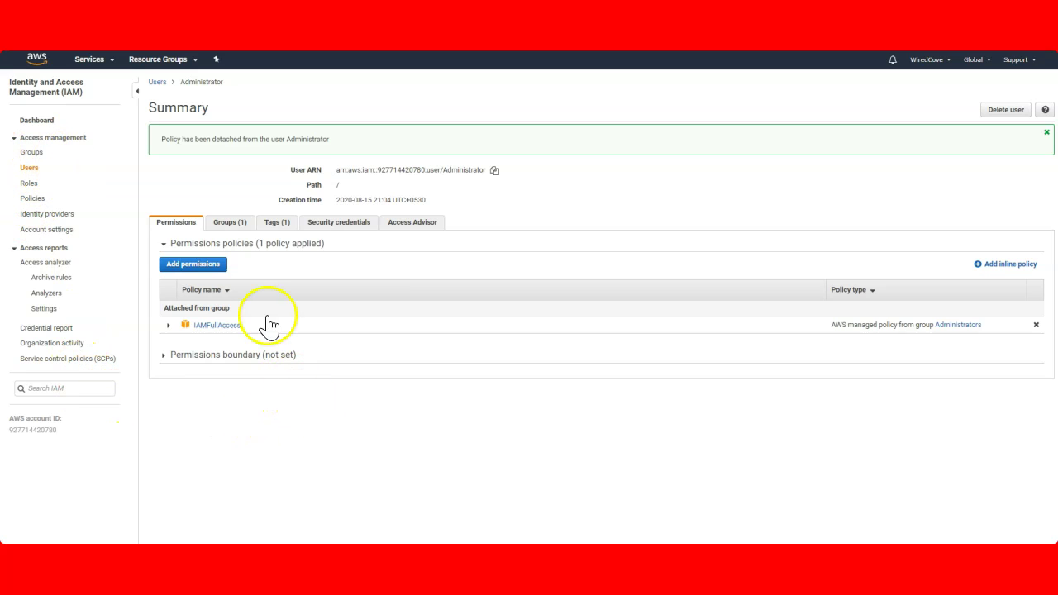
pyautogui.click(110, 60)
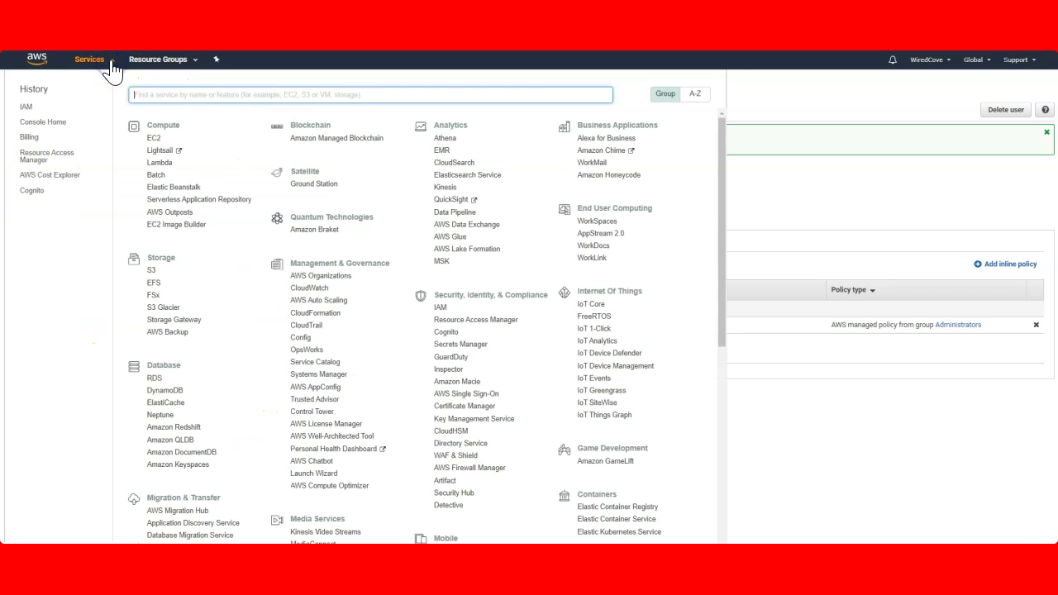
# Open the Billing dashboard and review the Spend Summary
pyautogui.click(29, 137)
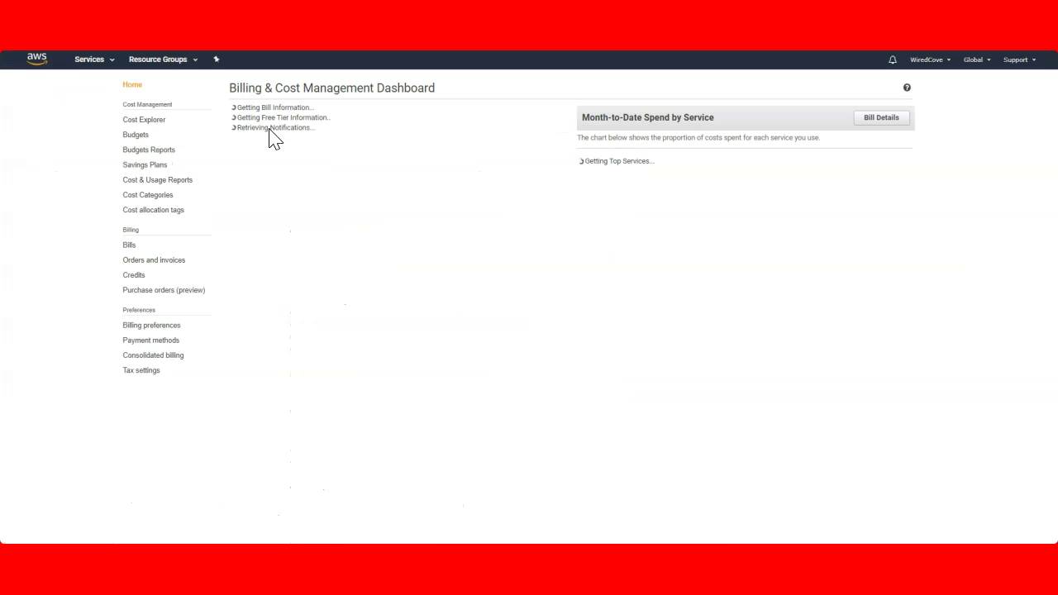
pyautogui.click(311, 201)
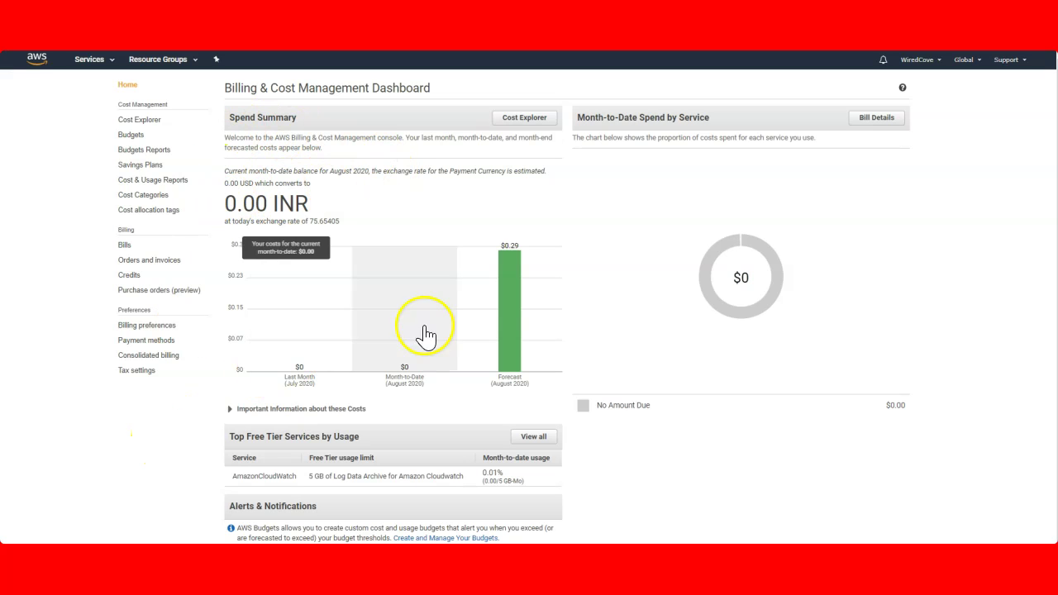
pyautogui.moveTo(376, 308)
pyautogui.scroll(-1, 366, 456)
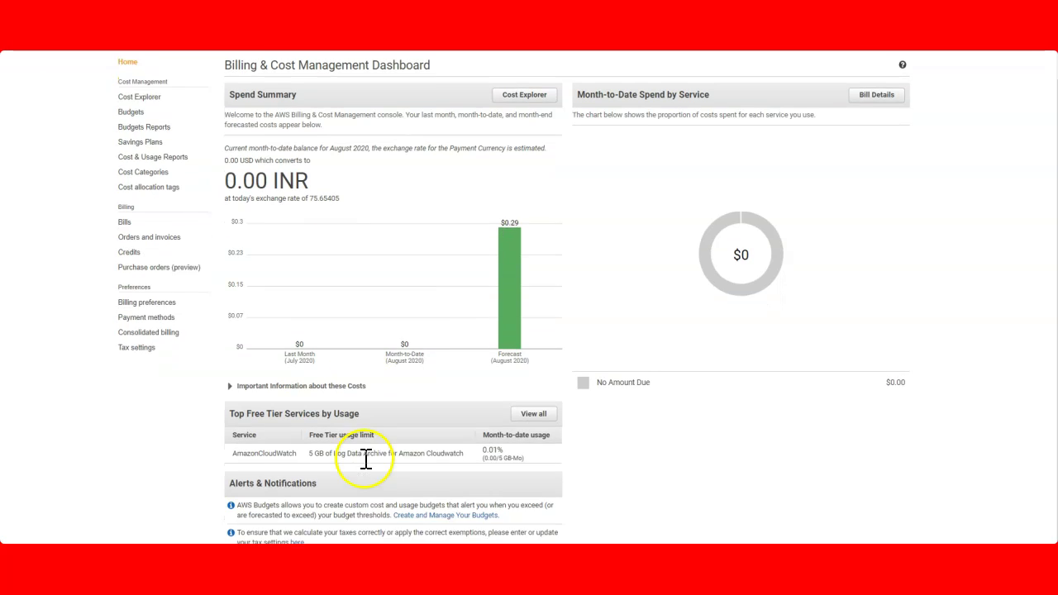
# List all Free Tier services by usage, noting AmazonCloudWatch at 0.01% month-to-date
pyautogui.click(535, 402)
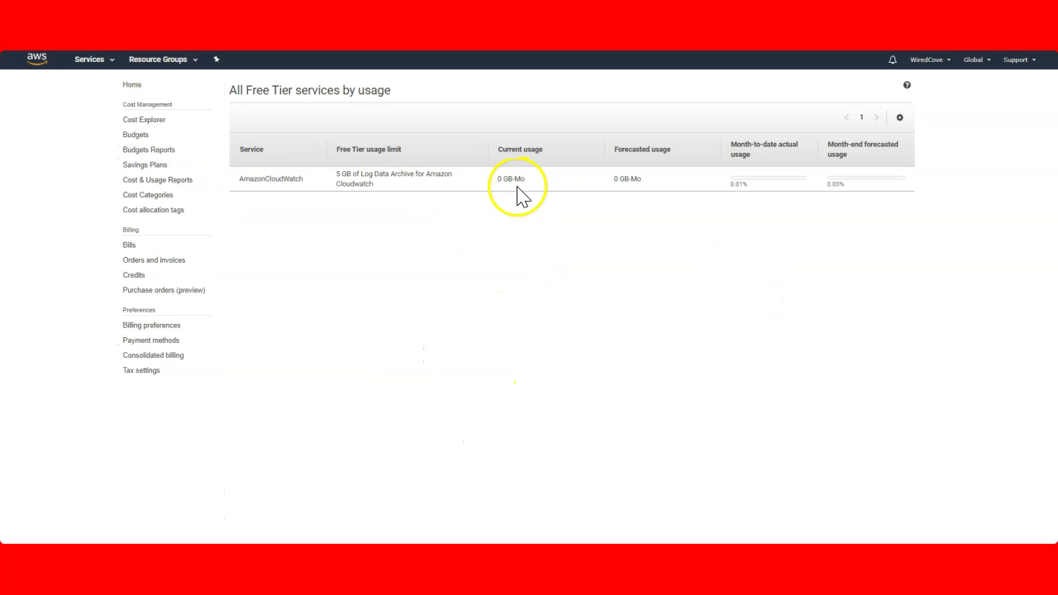
pyautogui.click(853, 183)
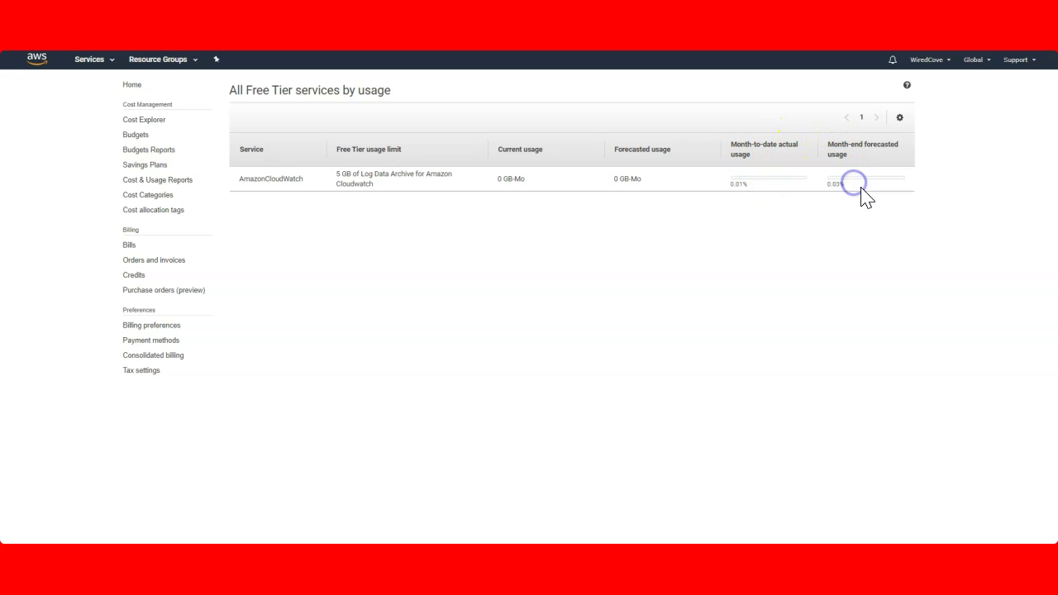
pyautogui.moveTo(240, 179); pyautogui.dragTo(302, 184)
pyautogui.click(399, 187)
pyautogui.click(249, 179)
pyautogui.click(335, 220)
pyautogui.hotkey('alt', 's')
pyautogui.scroll(-1, 510, 273)
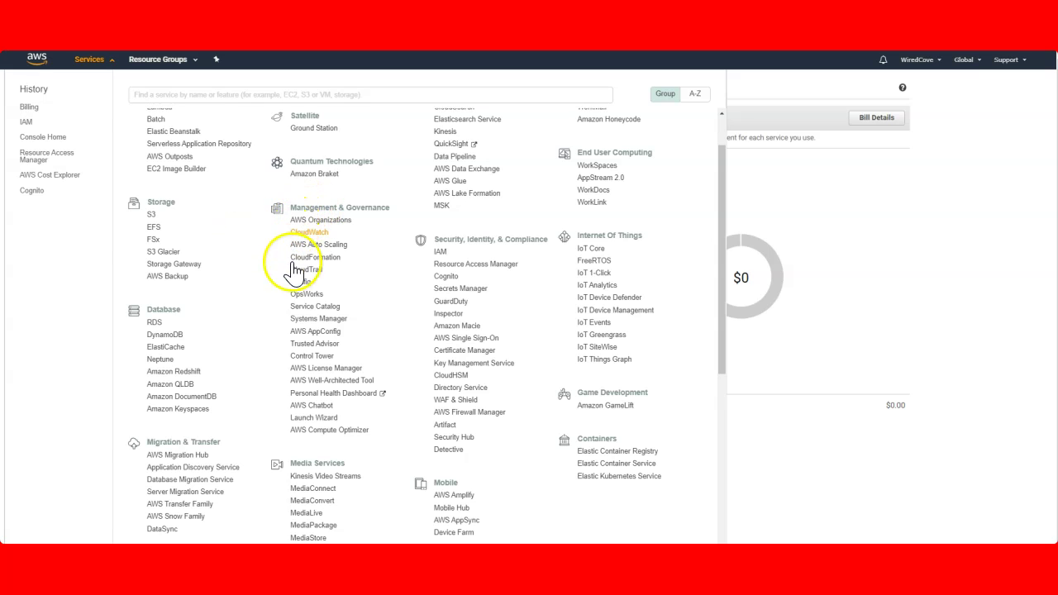
# Open CloudWatch and show its Billing alarms list
pyautogui.click(319, 220)
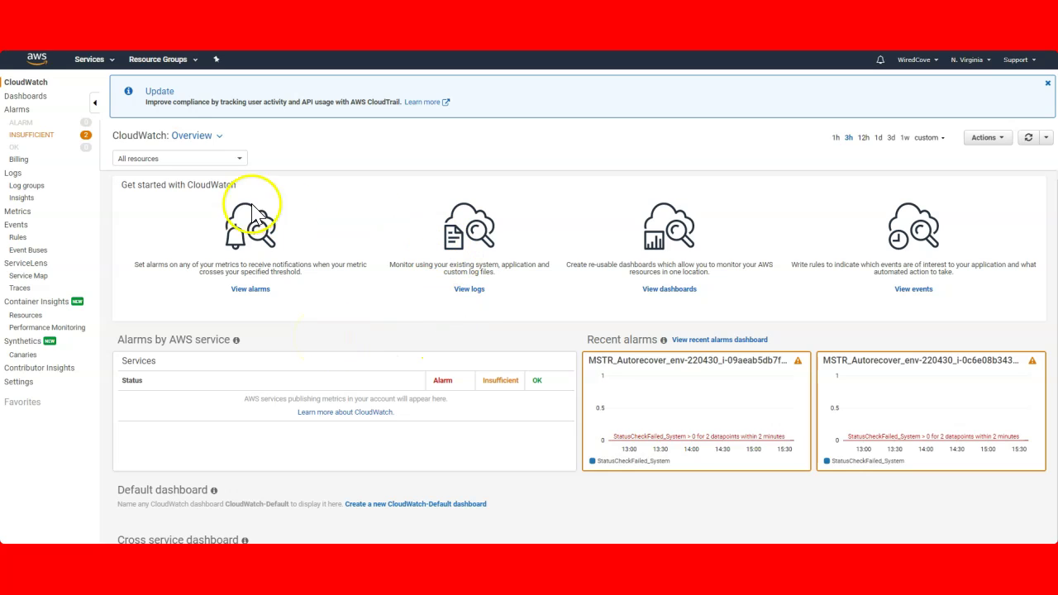
pyautogui.click(17, 162)
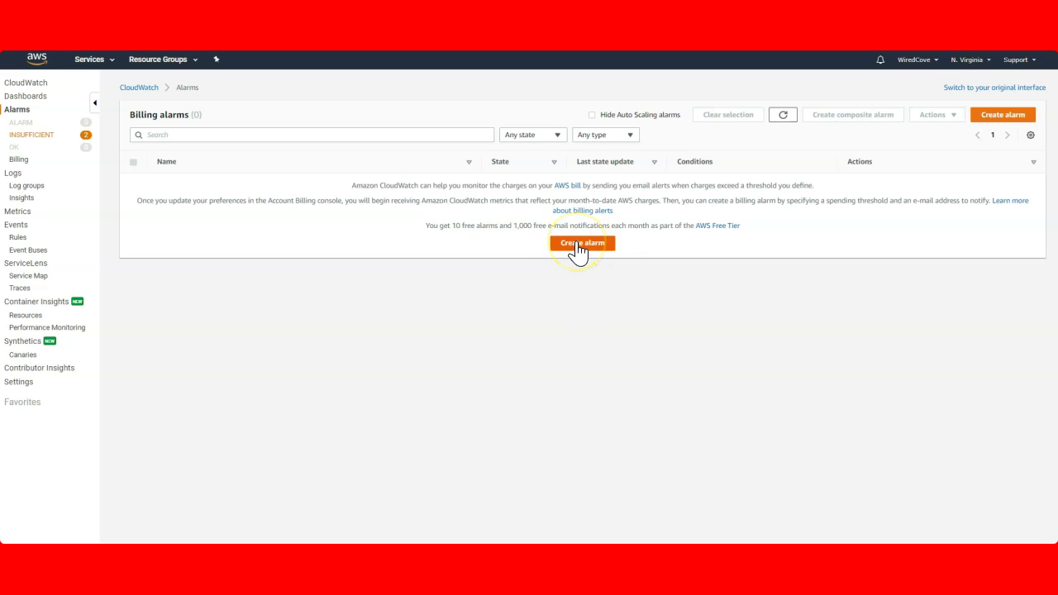
# Start a billing alarm on EstimatedCharges with a Static, Greater-than threshold of 5 USD
pyautogui.click(576, 243)
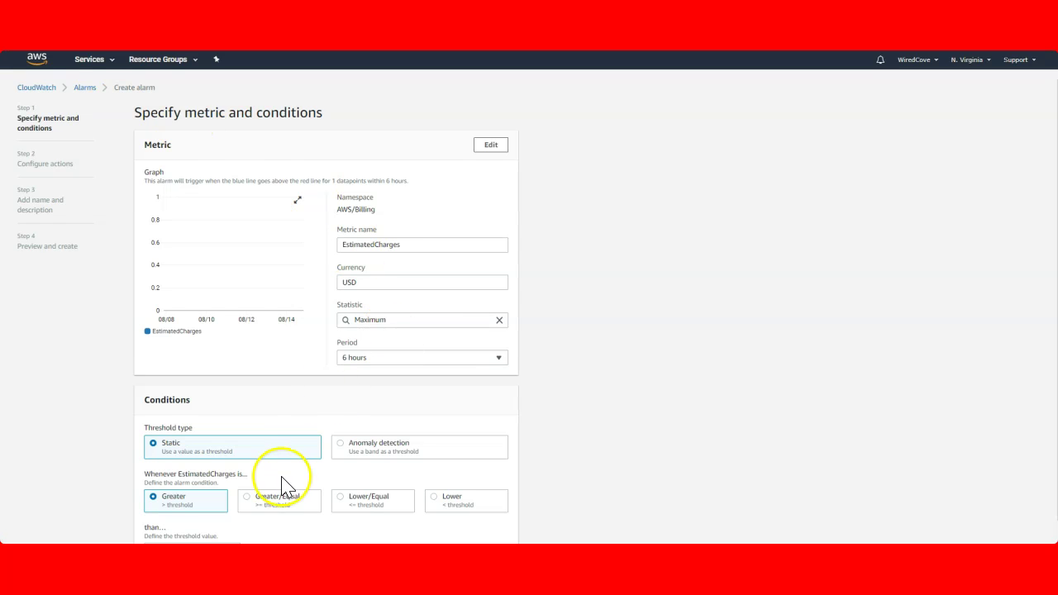
pyautogui.scroll(-1, 281, 485)
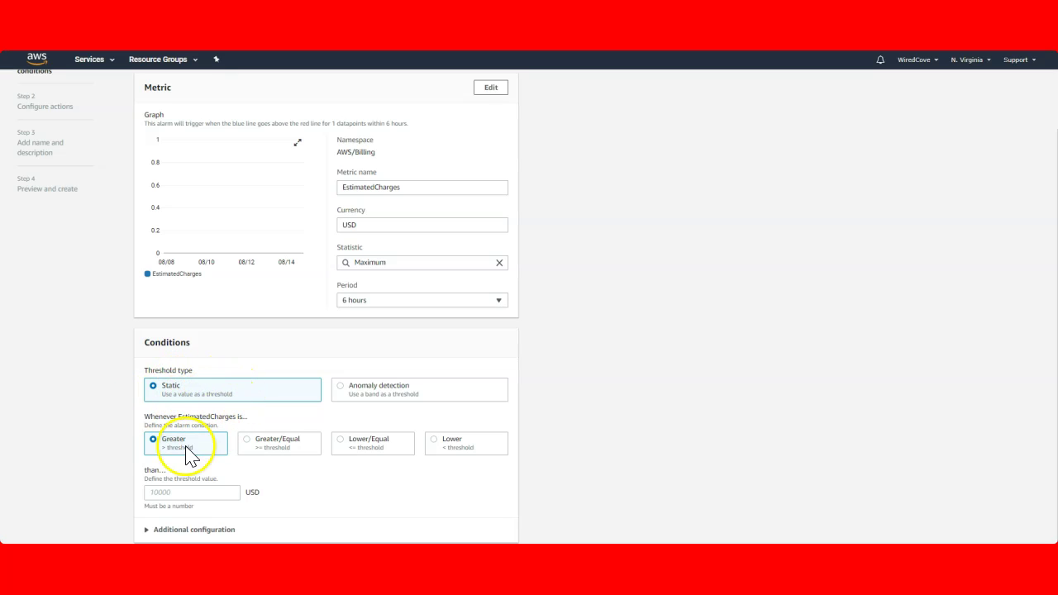
pyautogui.click(181, 493)
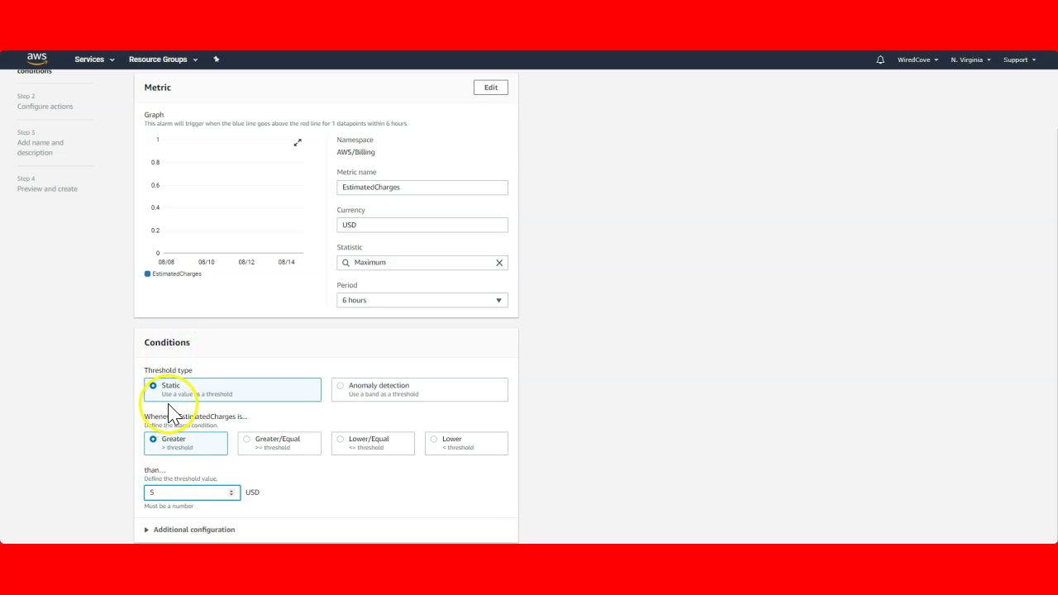
pyautogui.scroll(1, 199, 402)
pyautogui.scroll(-1, 248, 410)
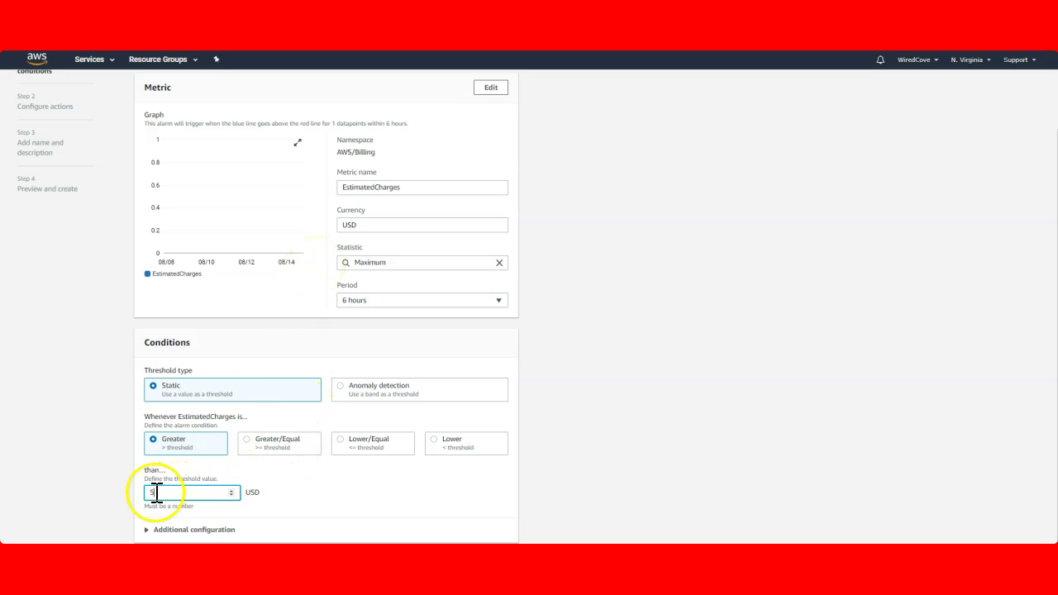
pyautogui.click(390, 504)
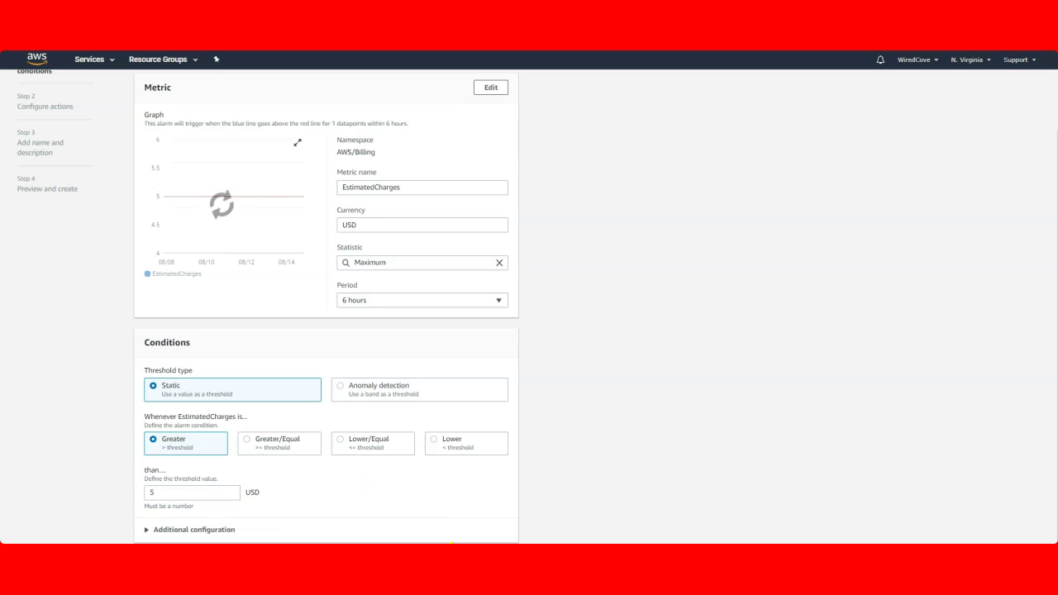
pyautogui.click(188, 493)
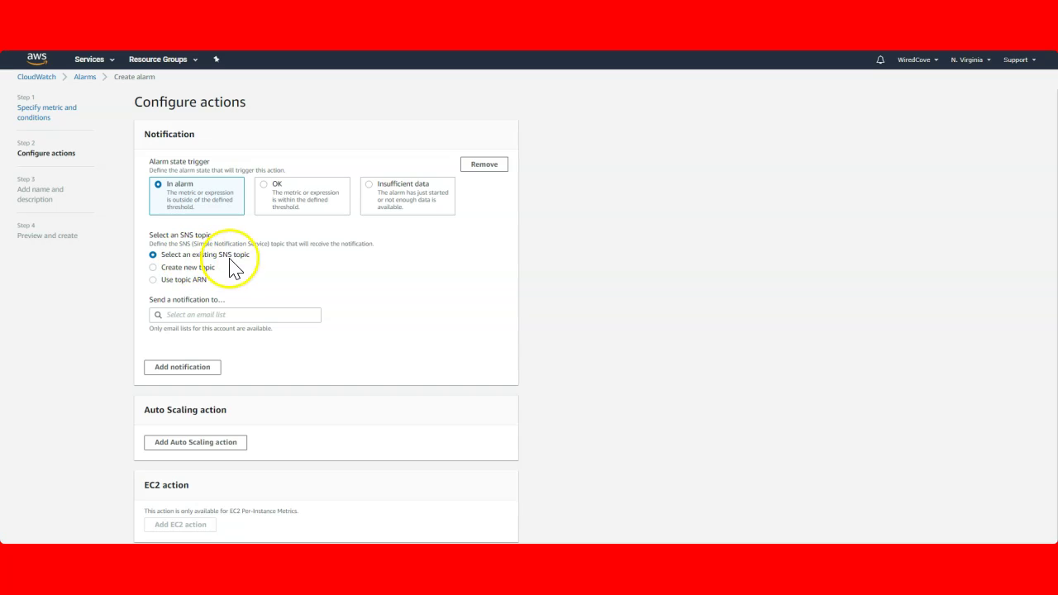
# Choose a new SNS topic and name it Billing_Alarm
pyautogui.click(154, 269)
pyautogui.scroll(-1, 157, 273)
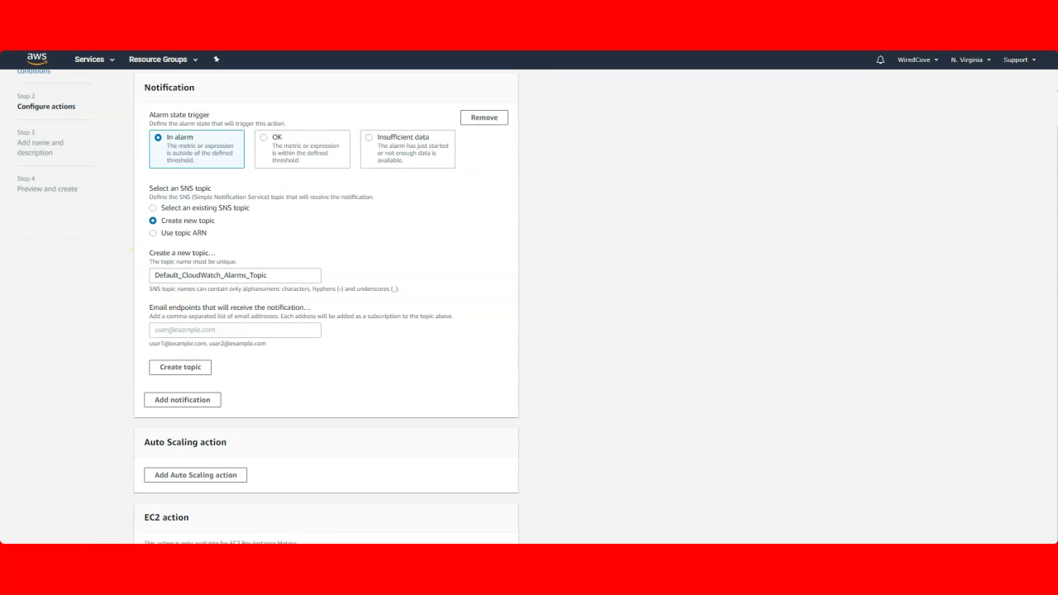
pyautogui.moveTo(279, 275); pyautogui.dragTo(134, 270)
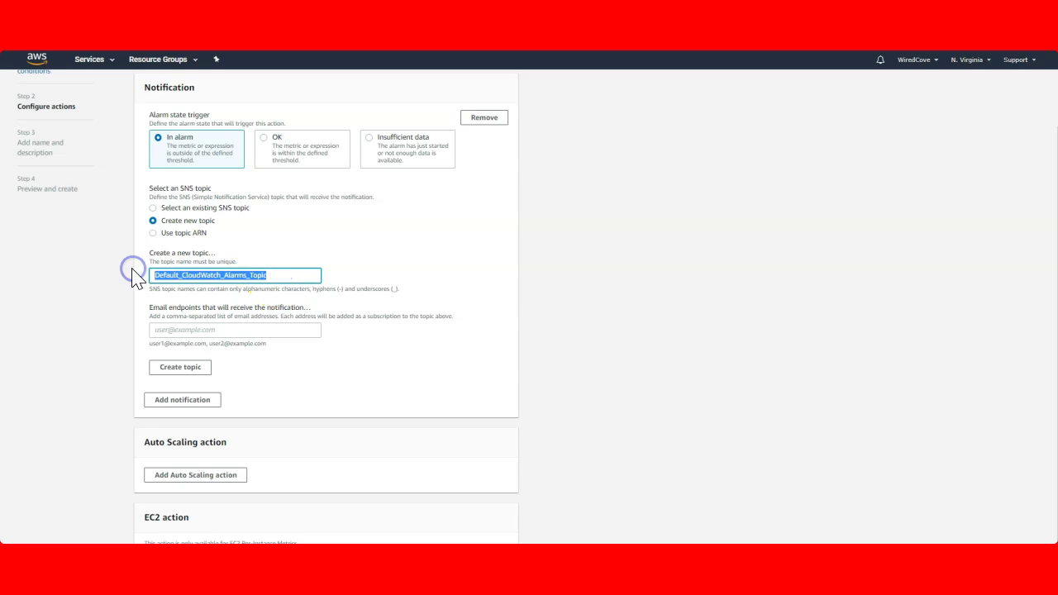
pyautogui.press('BackSpace')
pyautogui.write('Billing Alarm')
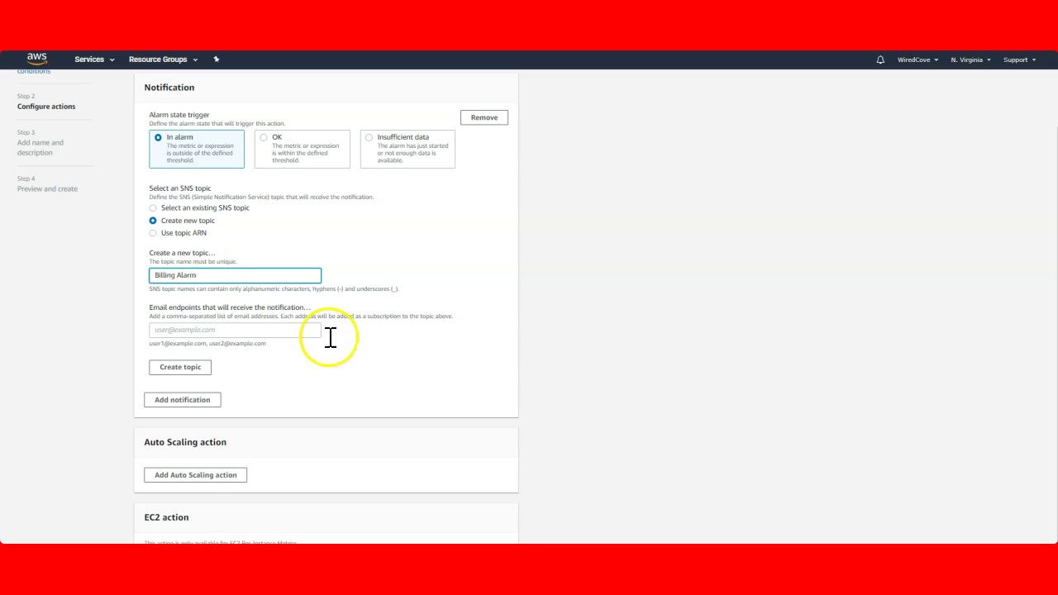
pyautogui.click(354, 354)
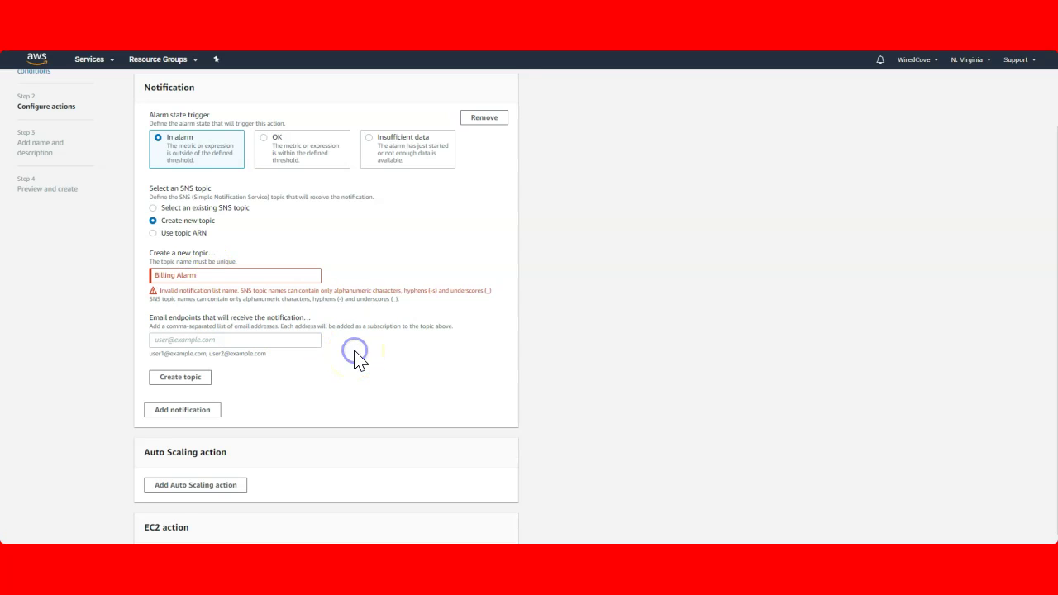
pyautogui.click(179, 277)
pyautogui.press('BackSpace')
pyautogui.write('_')
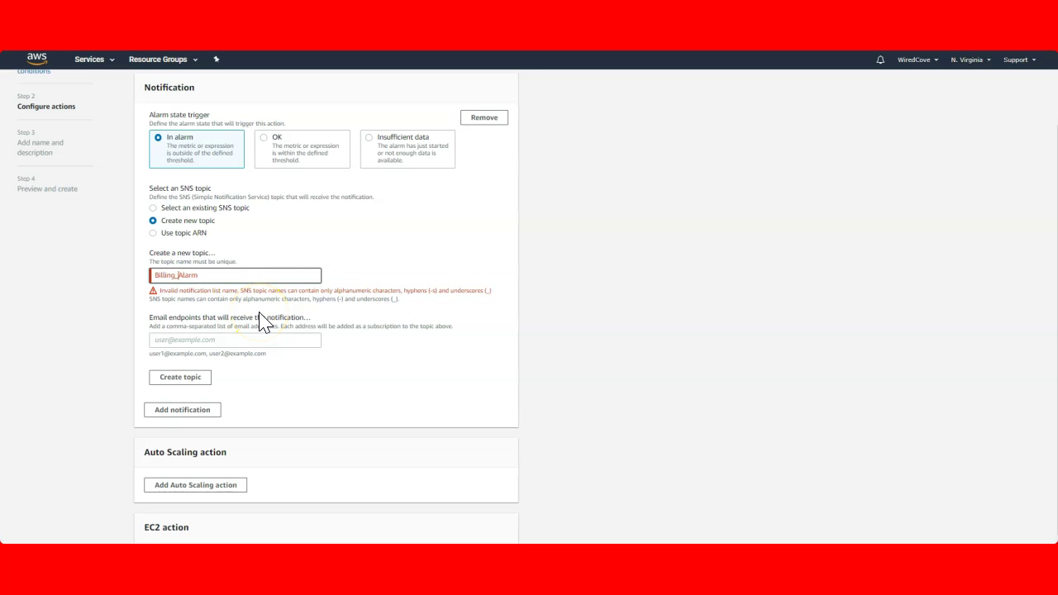
pyautogui.click(323, 357)
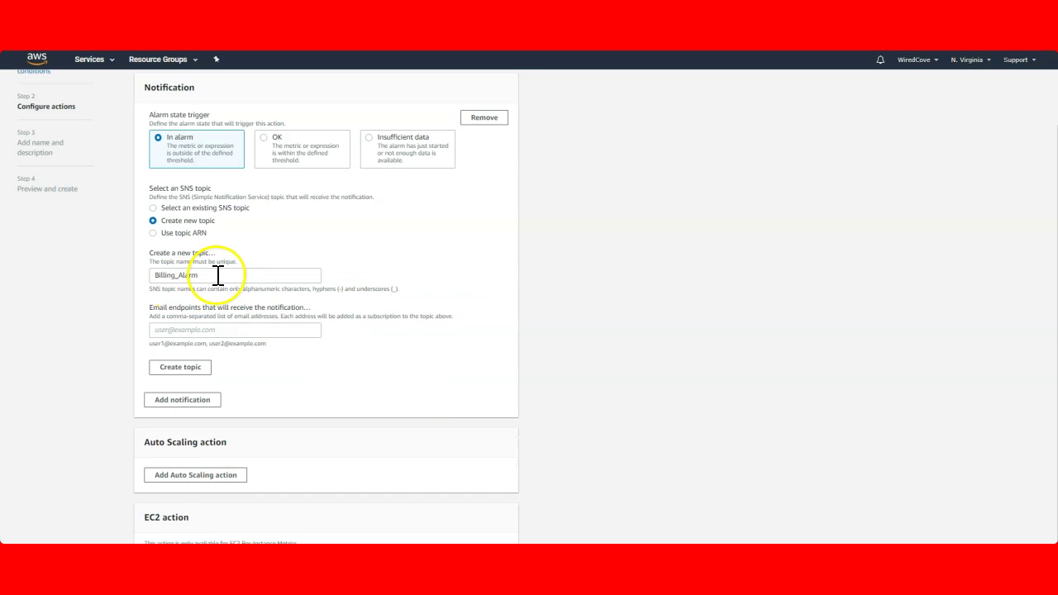
# Enter the notification email address as the endpoint and create the topic
pyautogui.click(240, 335)
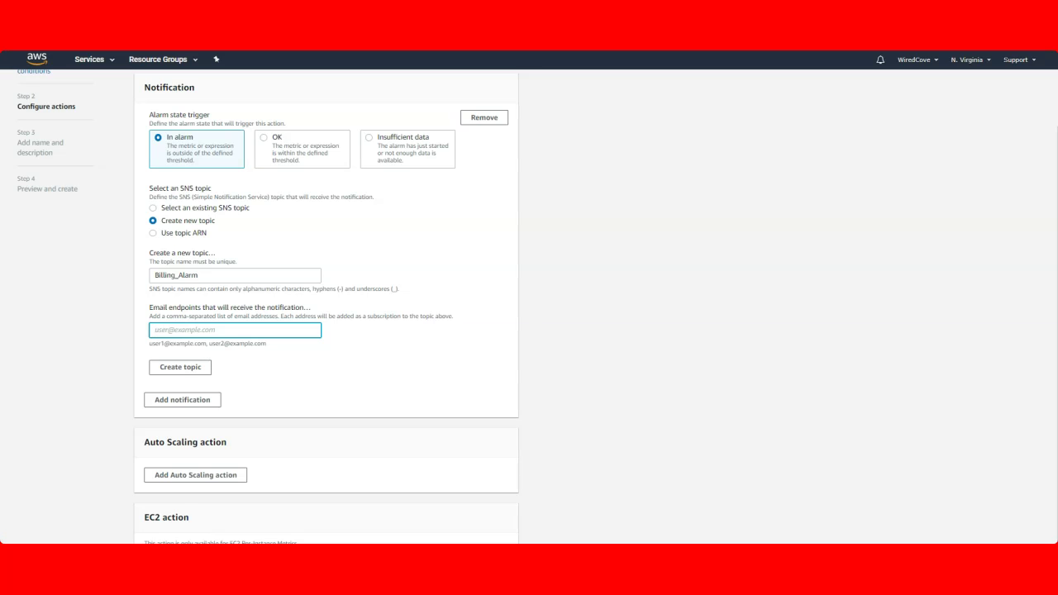
pyautogui.click(196, 365)
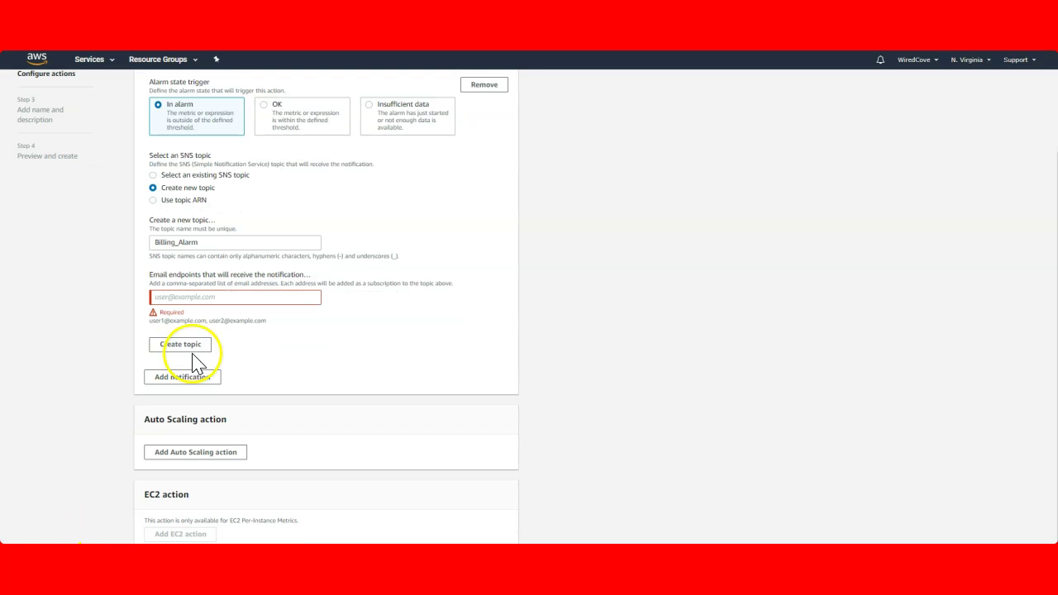
pyautogui.click(194, 298)
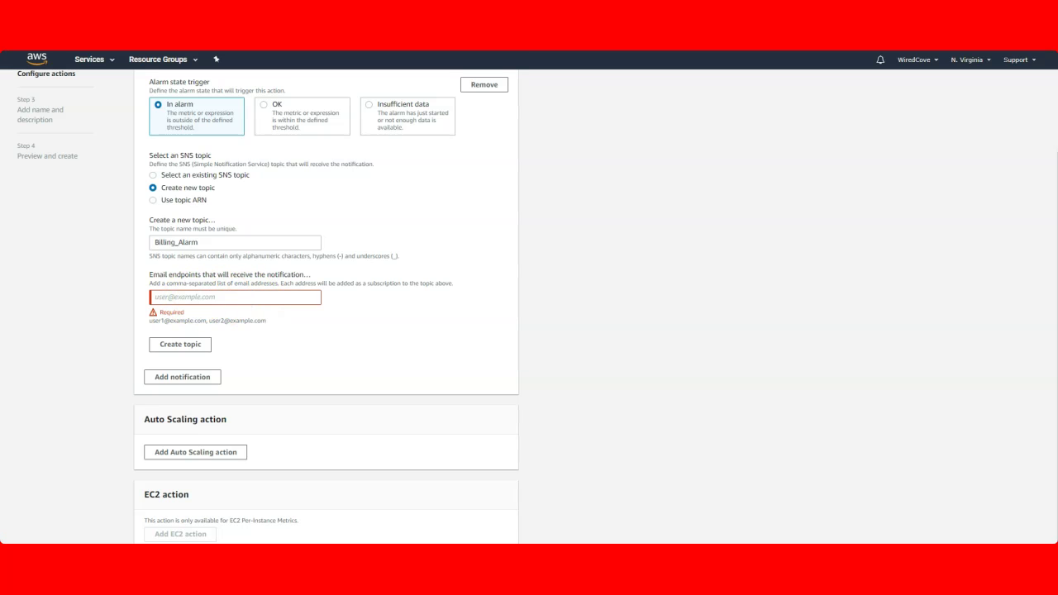
pyautogui.click(178, 345)
pyautogui.click(195, 300)
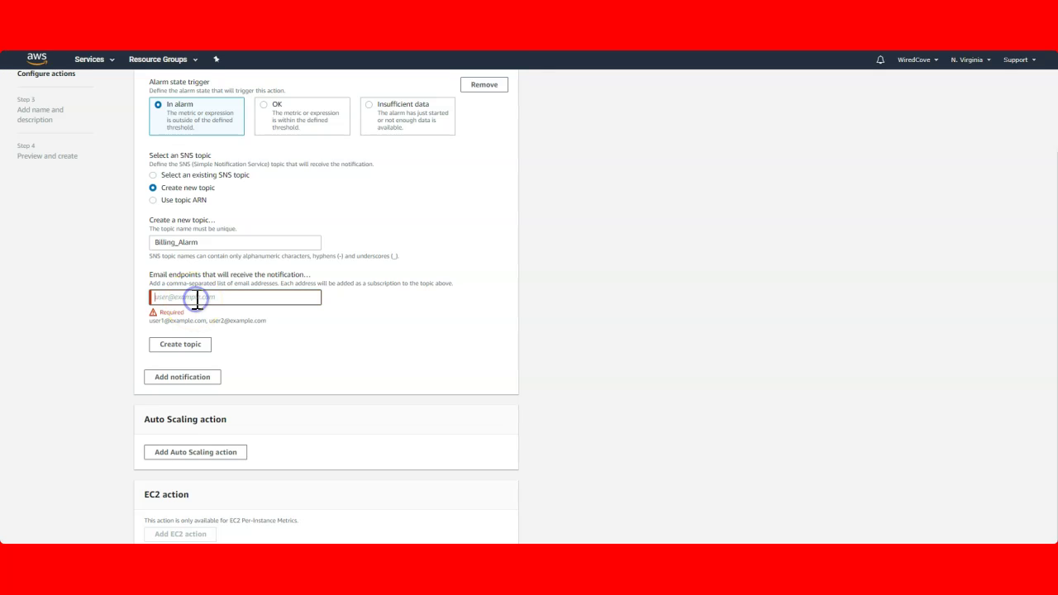
pyautogui.click(200, 300)
pyautogui.click(437, 338)
pyautogui.click(177, 299)
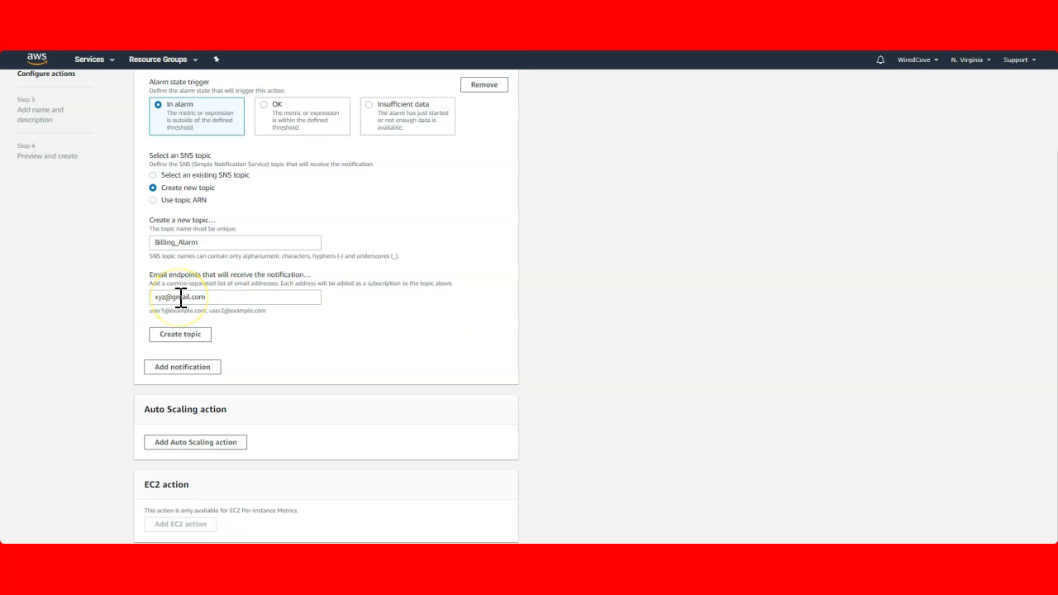
pyautogui.click(182, 336)
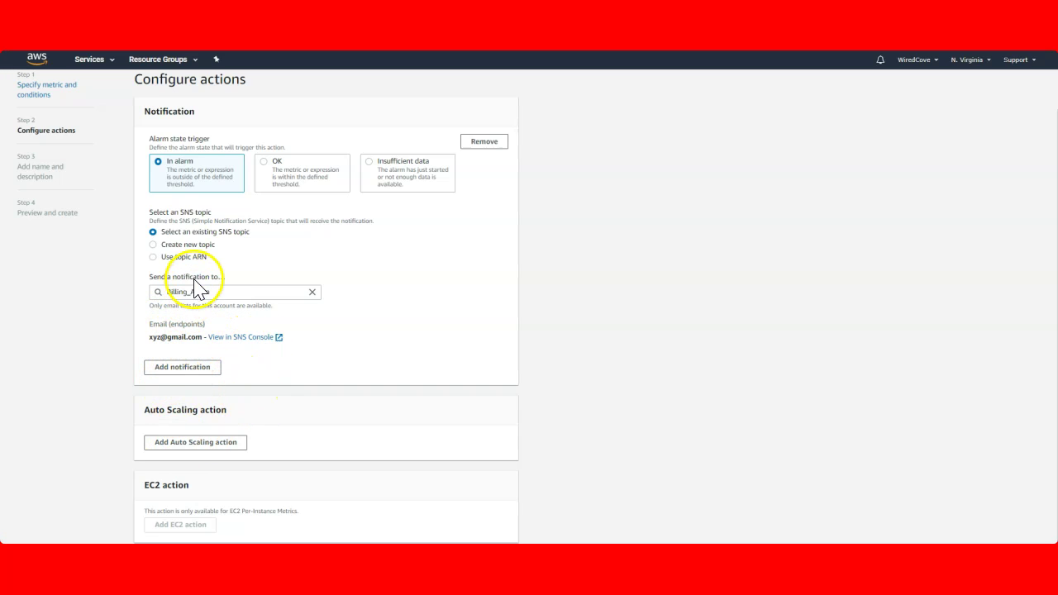
# Name the alarm 'Billing Alarm' with description 'max budget is 5USD', then continue to preview
pyautogui.click(502, 537)
pyautogui.click(185, 195)
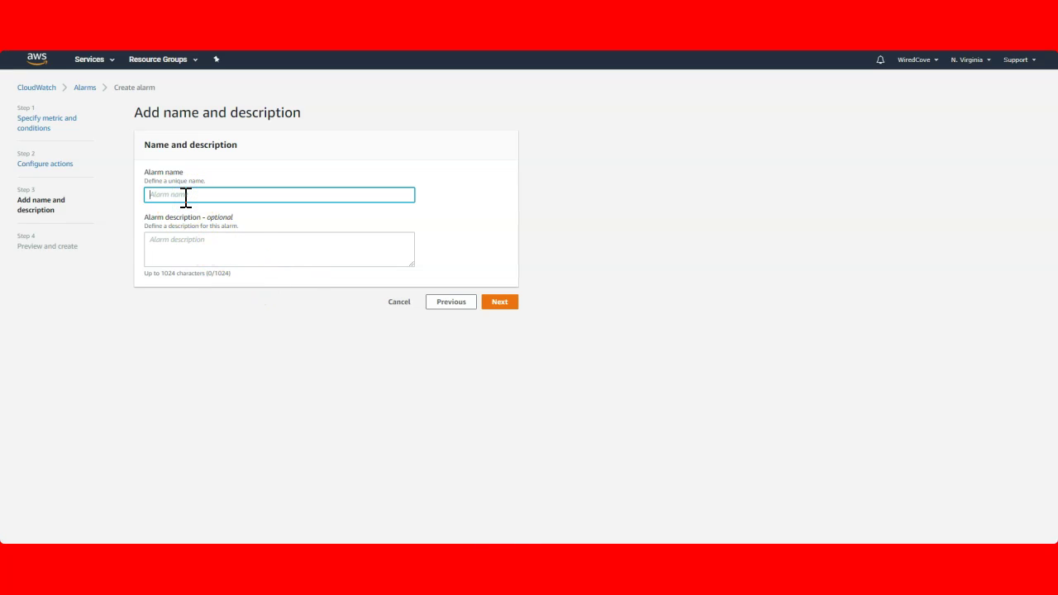
pyautogui.write('Billing Alarm')
pyautogui.press('Tab')
pyautogui.write('ma')
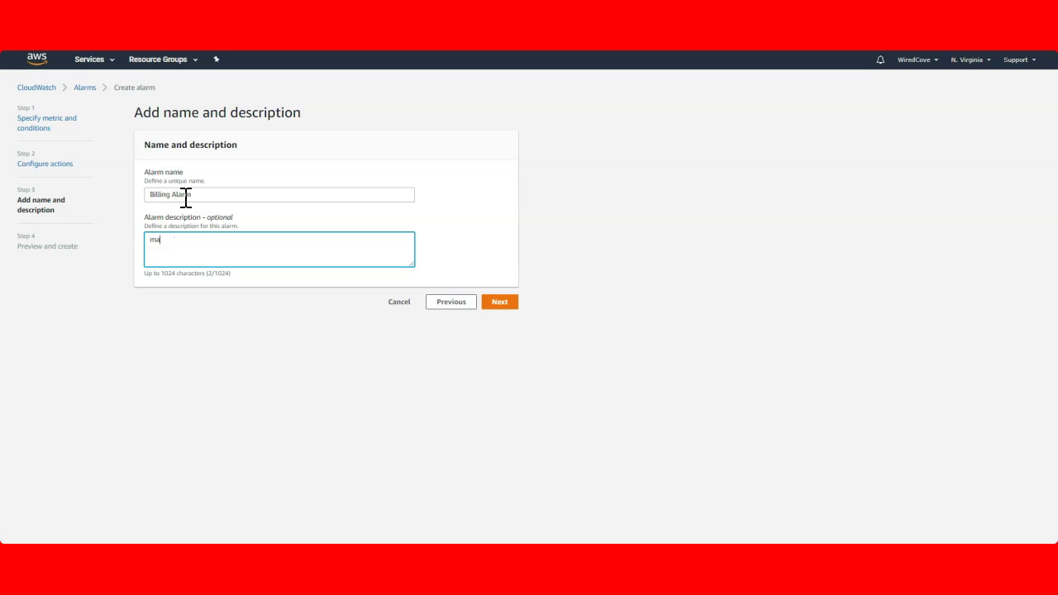
pyautogui.write('x budget is 5USD')
pyautogui.click(504, 303)
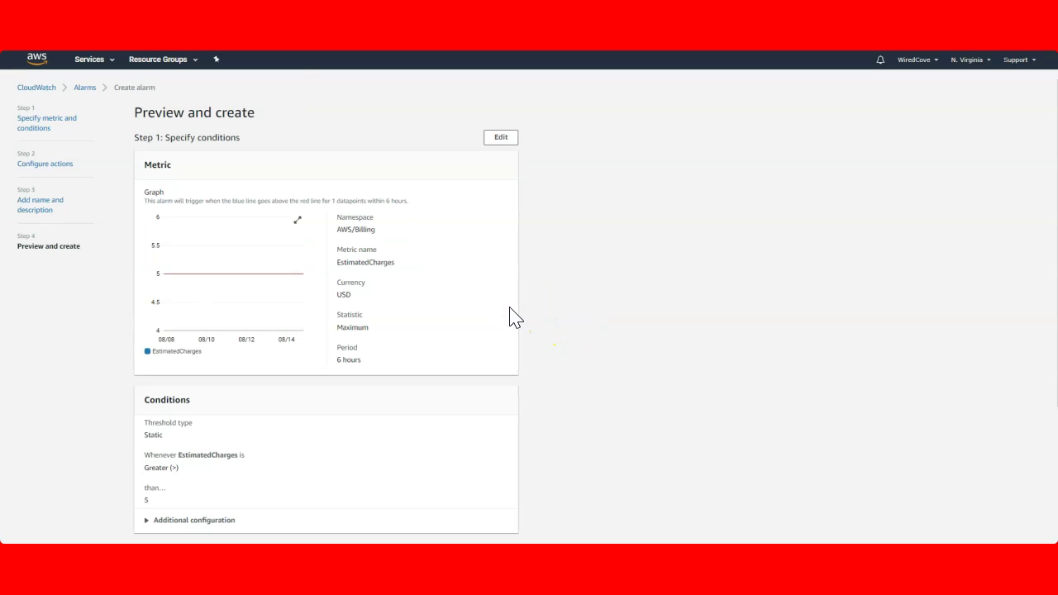
# Scroll through the Preview and create page to review the alarm settings
pyautogui.scroll(-3, 470, 395)
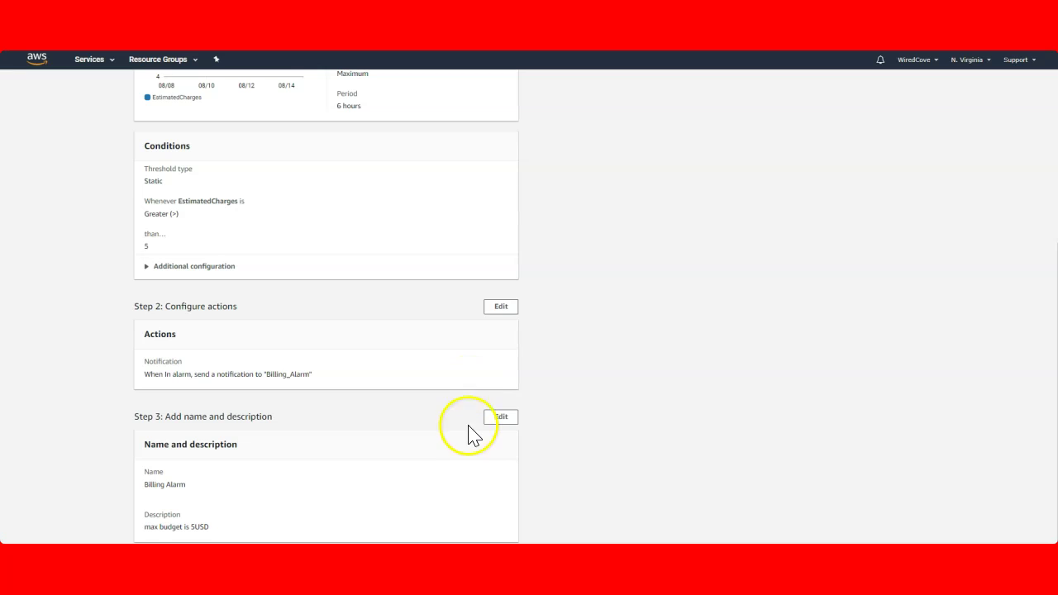
pyautogui.scroll(3, 235, 356)
pyautogui.scroll(-3, 289, 372)
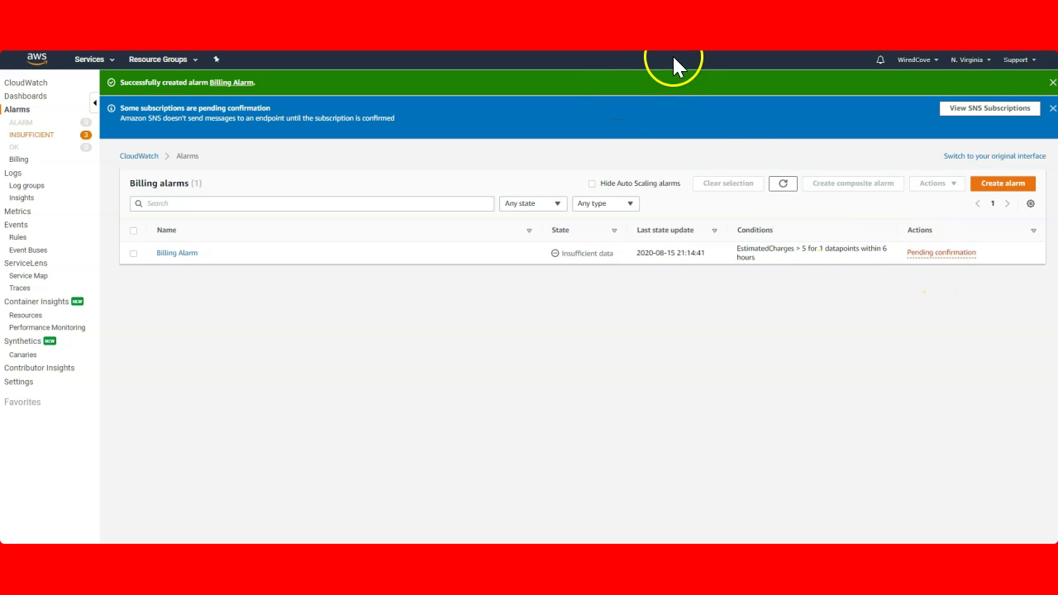
pyautogui.click(942, 254)
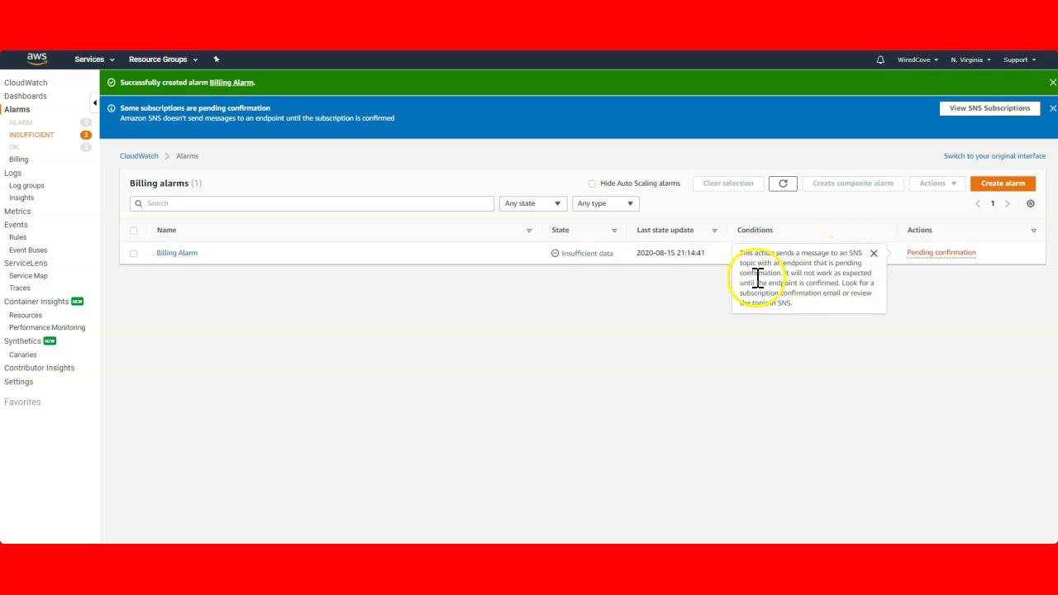
pyautogui.moveTo(785, 273); pyautogui.dragTo(863, 274)
pyautogui.click(770, 286)
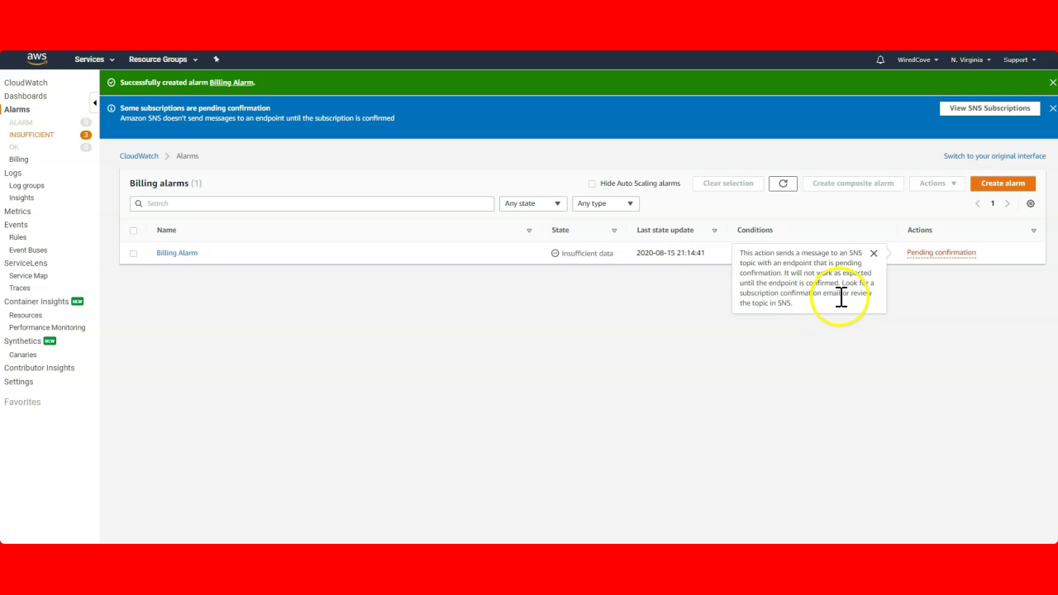
pyautogui.click(873, 253)
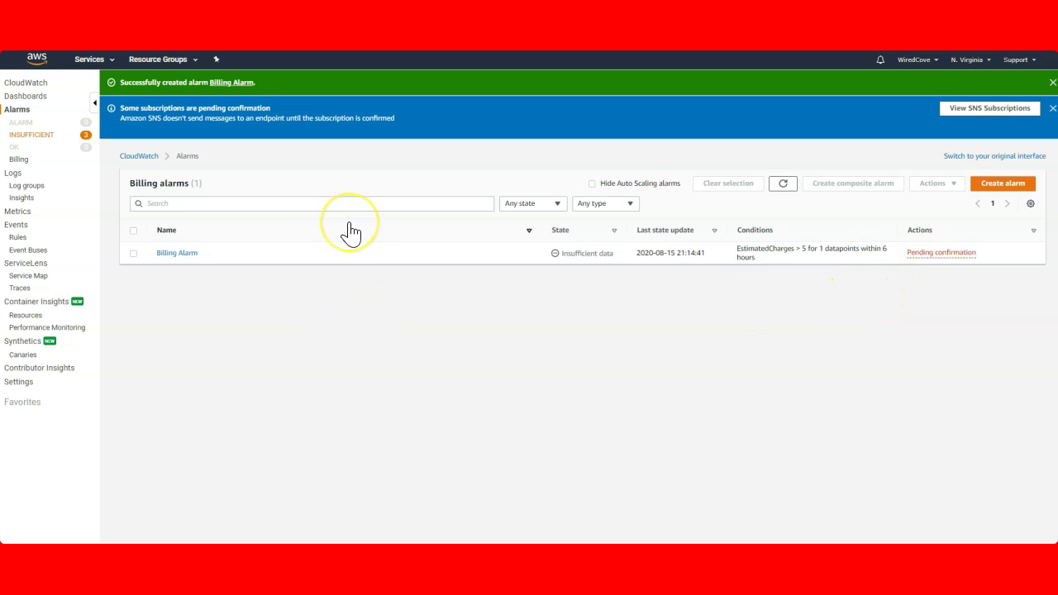